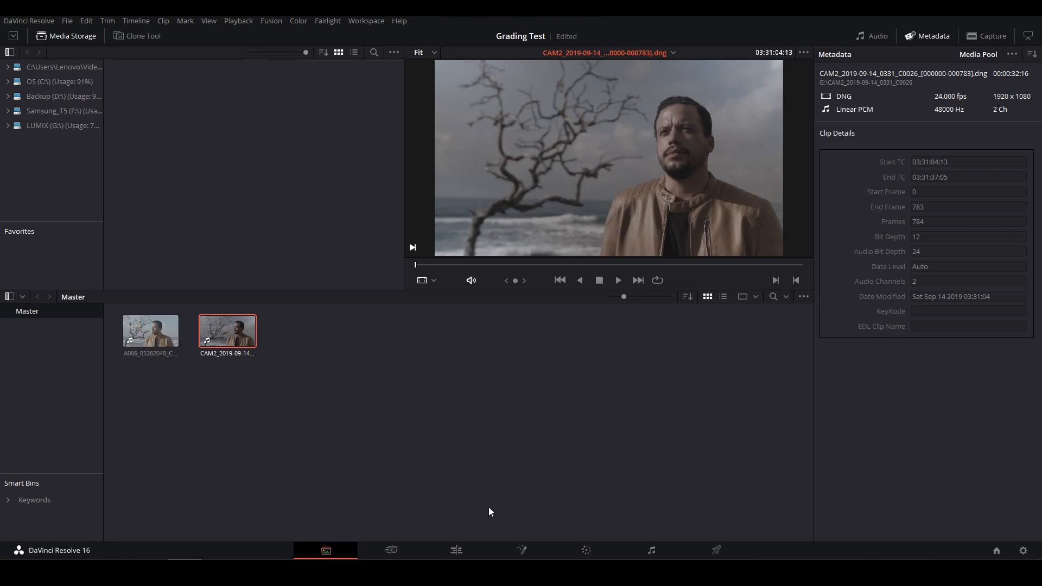
Step: Place both media pool clips on a new timeline and park the playhead at 01:00:28:08 over the first clip
{"action": "left_click", "coordinate": [459, 550]}
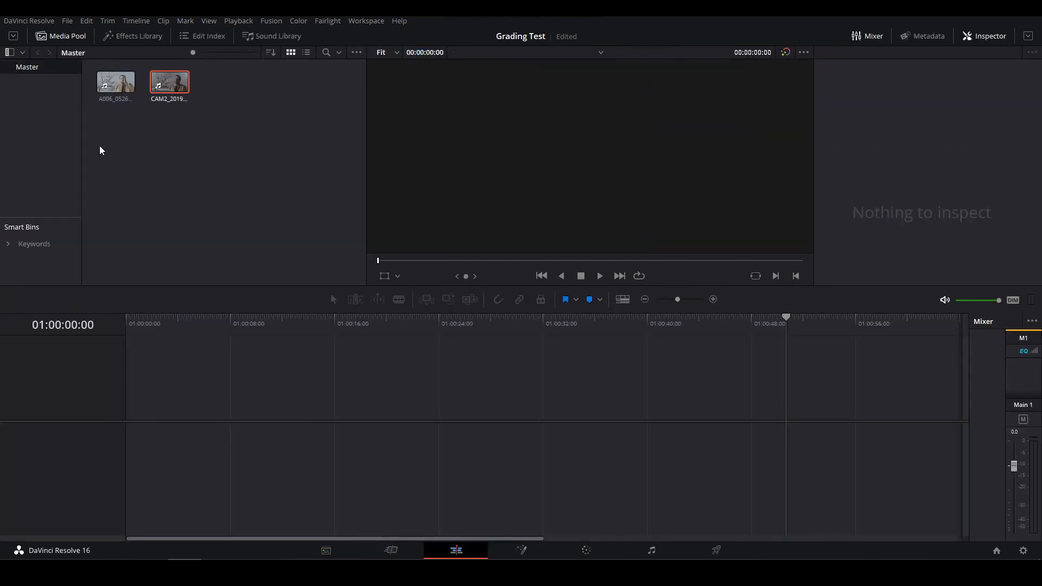
{"action": "left_click_drag", "start_coordinate": [100, 150], "coordinate": [155, 397]}
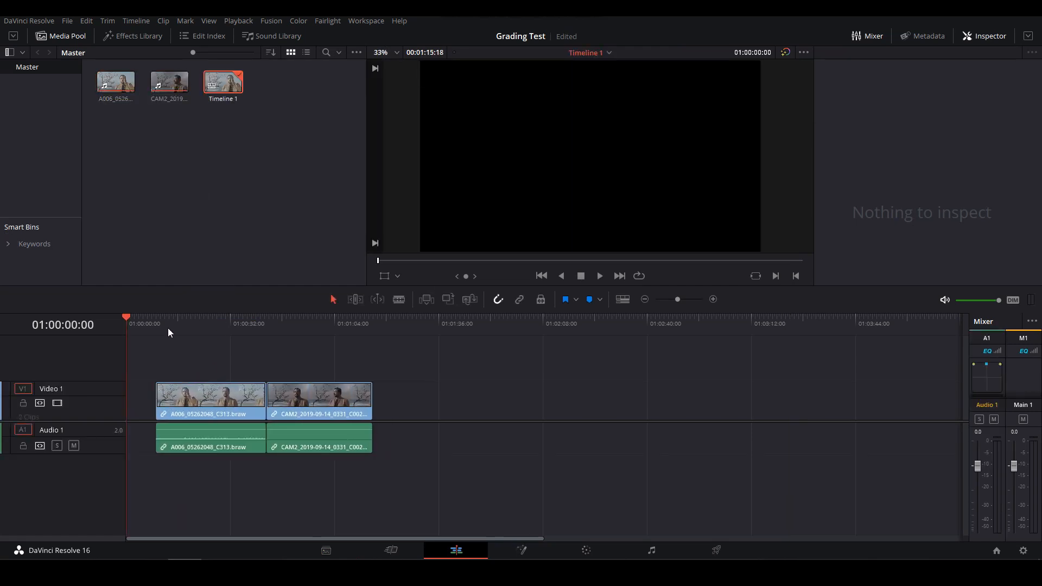
{"action": "left_click", "coordinate": [168, 326]}
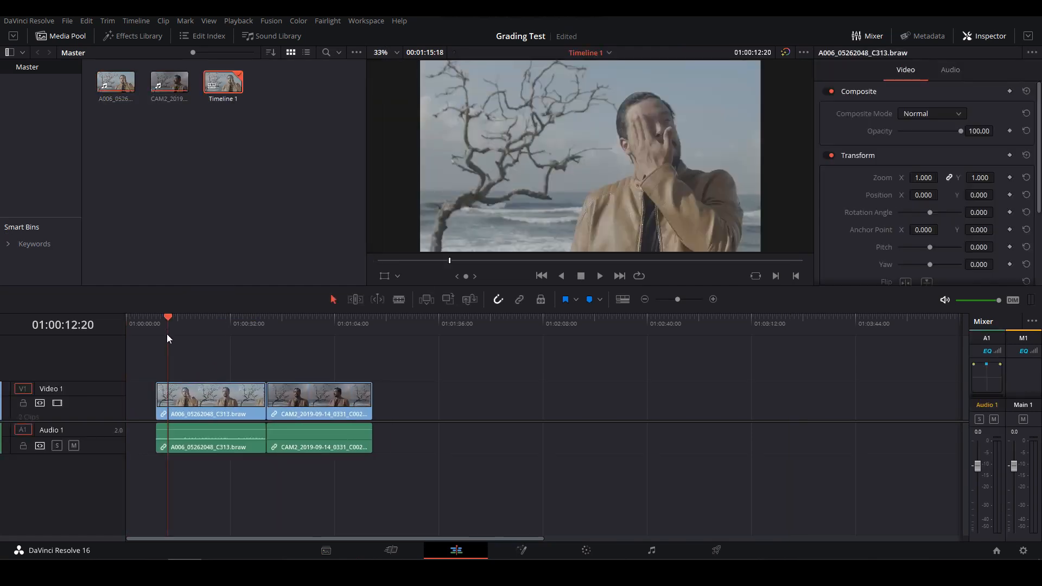
{"action": "left_click", "coordinate": [220, 323]}
{"action": "left_click", "coordinate": [223, 400]}
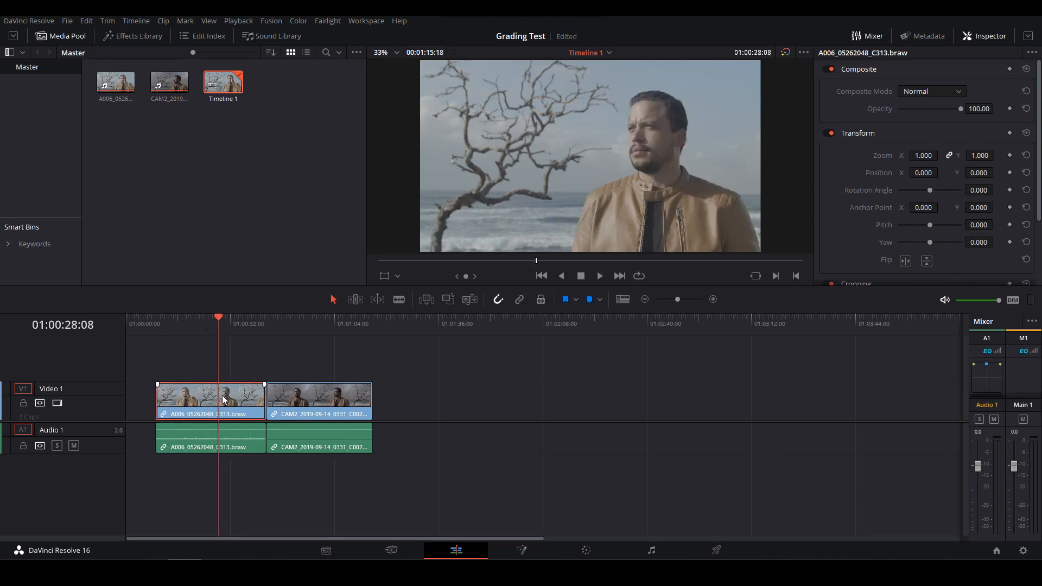
Step: Open the first clip for color grading and apply the Color Space Transform effect to node 01
{"action": "left_click", "coordinate": [592, 549]}
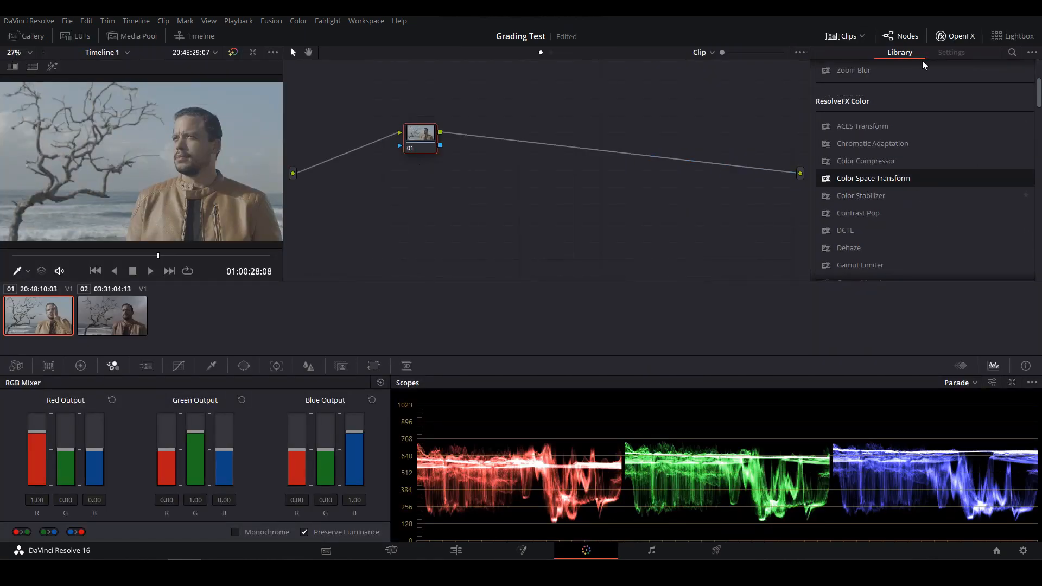
{"action": "scroll", "coordinate": [923, 198], "scroll_direction": "up", "scroll_amount": 3}
{"action": "scroll", "coordinate": [923, 199], "scroll_direction": "down", "scroll_amount": 5}
{"action": "scroll", "coordinate": [919, 206], "scroll_direction": "up", "scroll_amount": 2}
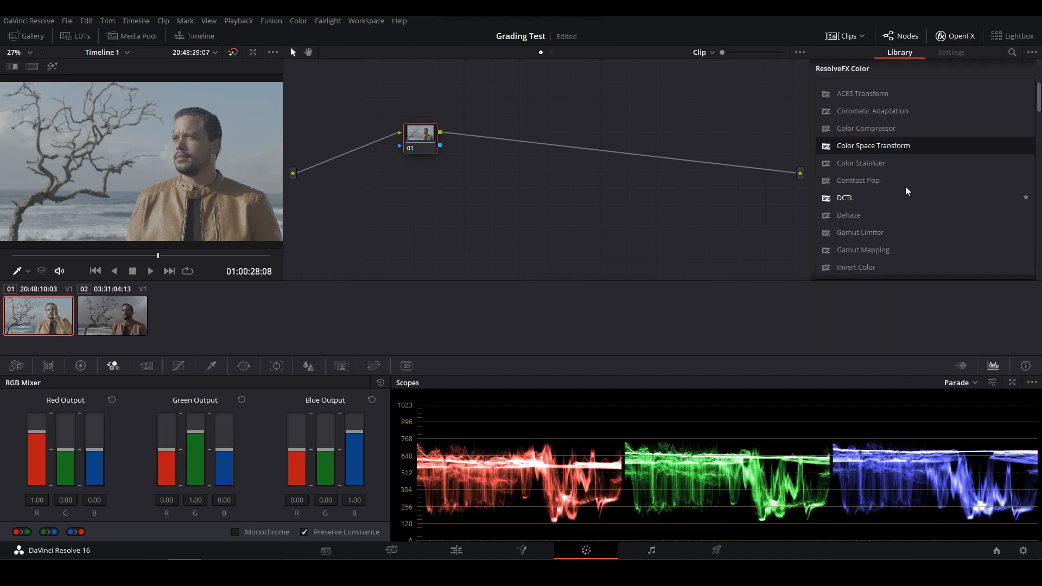
{"action": "left_click_drag", "start_coordinate": [875, 146], "coordinate": [425, 128]}
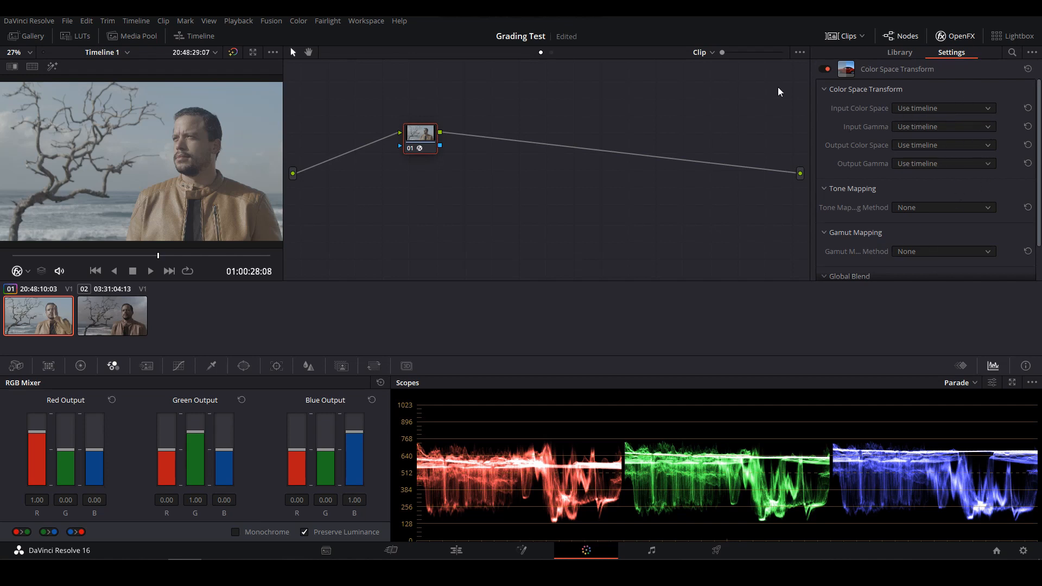
Step: Set the transform's input color space and input gamma to Blackmagic Design Pocket 4K Film Gen 4
{"action": "left_click", "coordinate": [920, 108]}
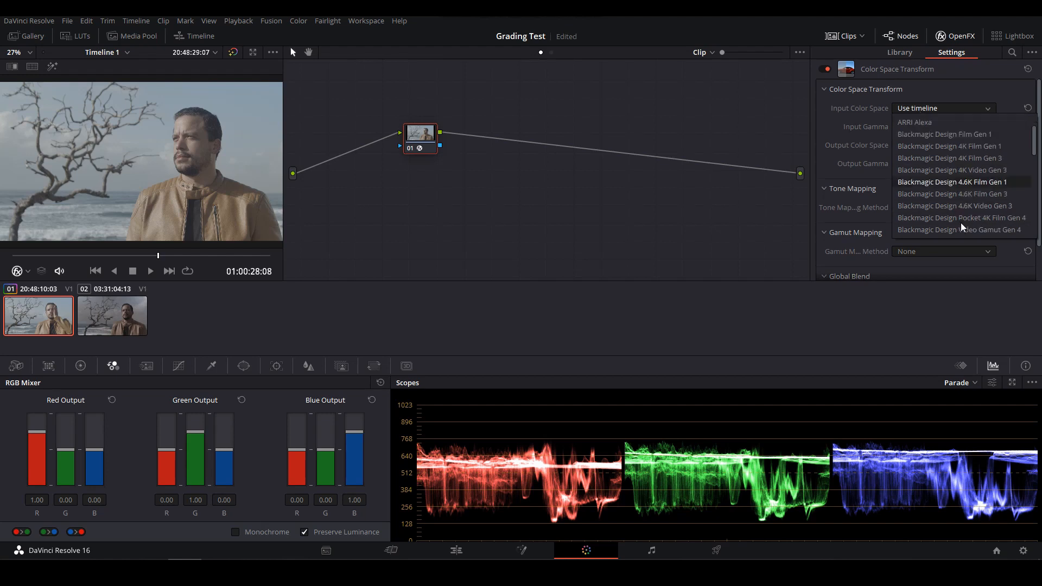
{"action": "left_click", "coordinate": [964, 217]}
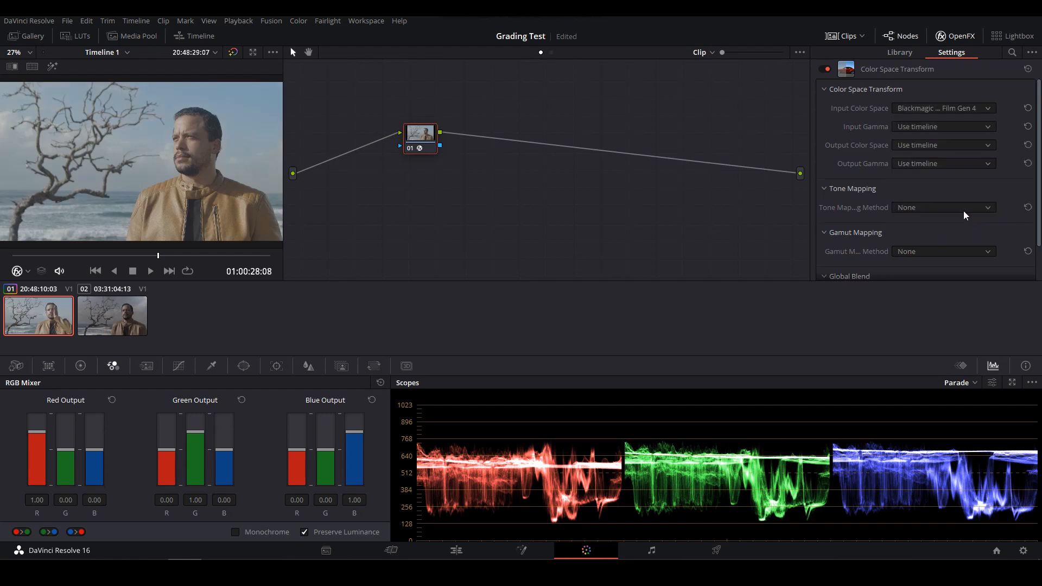
{"action": "left_click", "coordinate": [949, 128]}
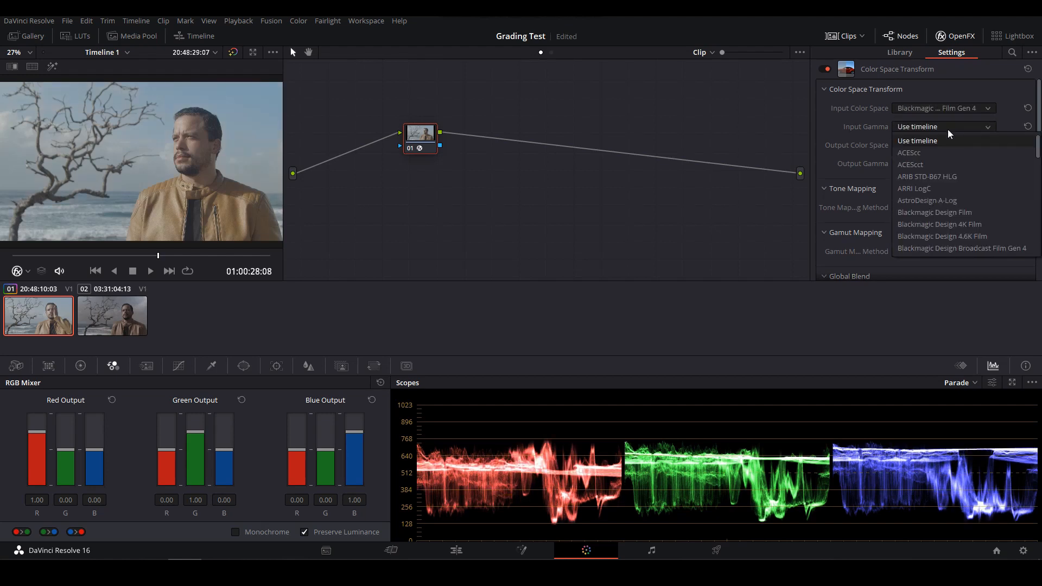
{"action": "scroll", "coordinate": [958, 237], "scroll_direction": "down", "scroll_amount": 3}
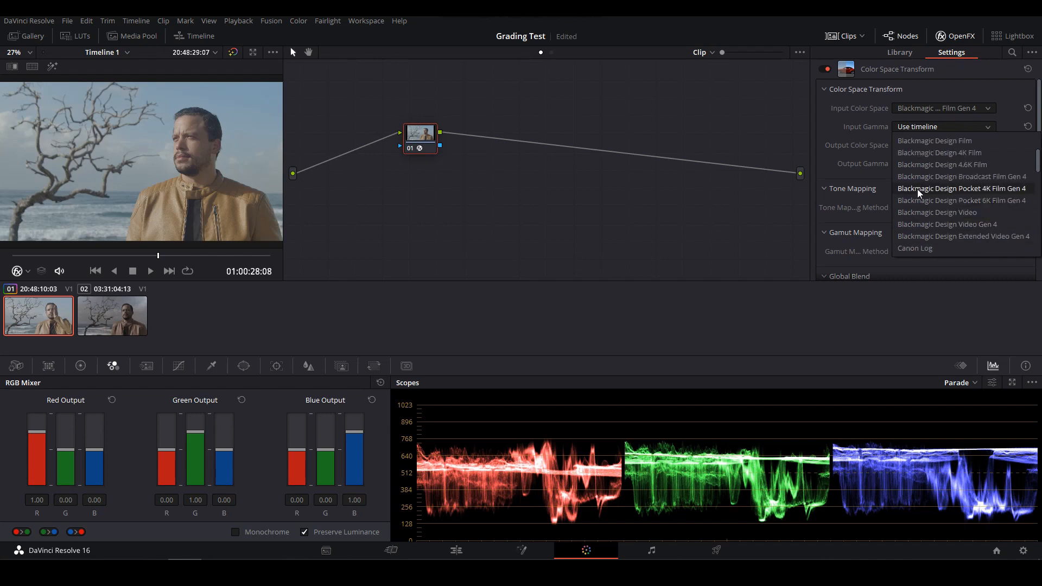
{"action": "left_click", "coordinate": [1012, 189]}
Step: Set the transform's output color space to ARRI Alexa and its output gamma to ARRI LogC
{"action": "left_click", "coordinate": [913, 145]}
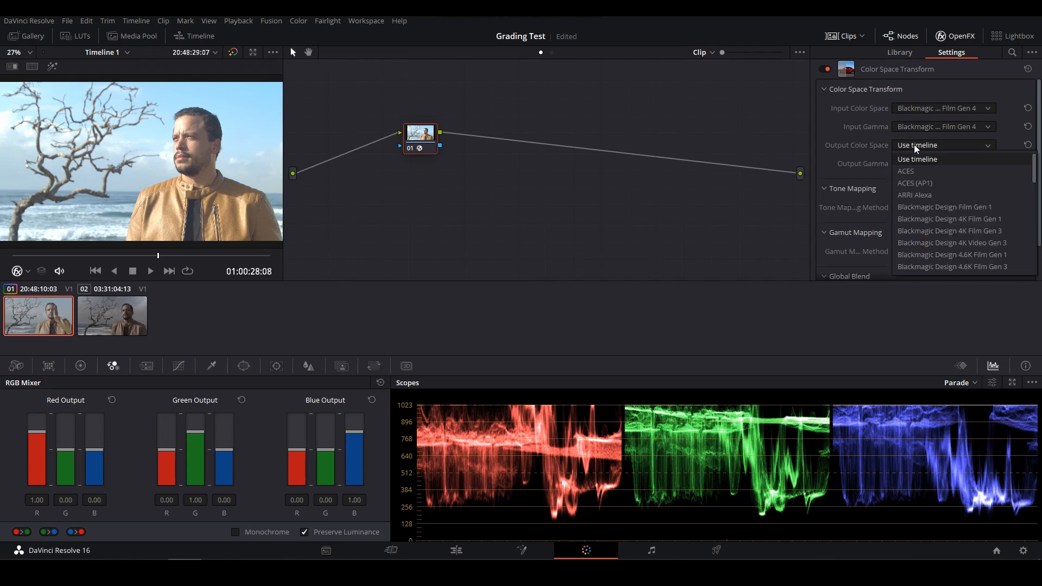
{"action": "left_click", "coordinate": [933, 197]}
{"action": "left_click", "coordinate": [921, 164]}
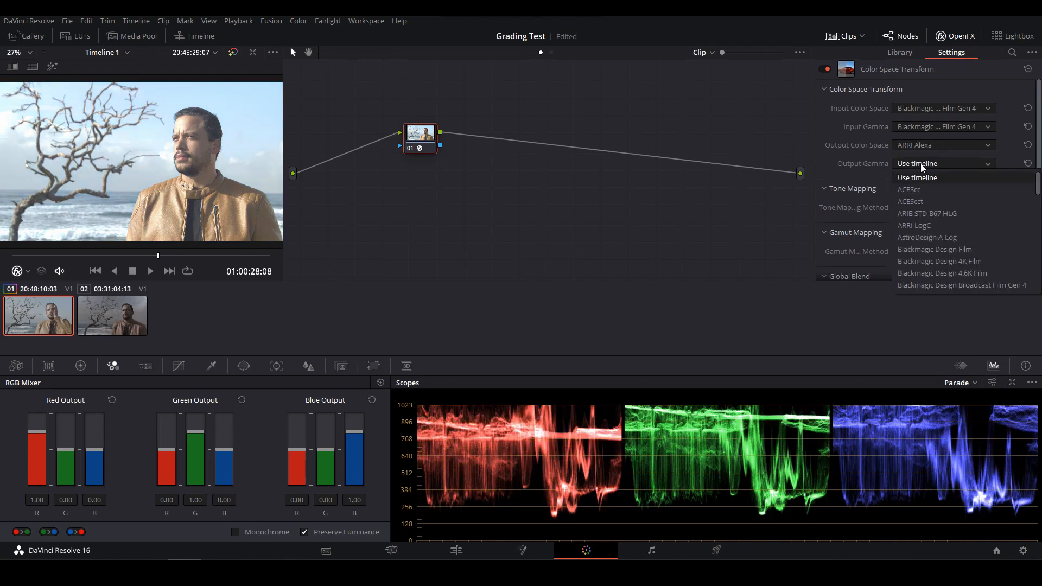
{"action": "left_click", "coordinate": [917, 226]}
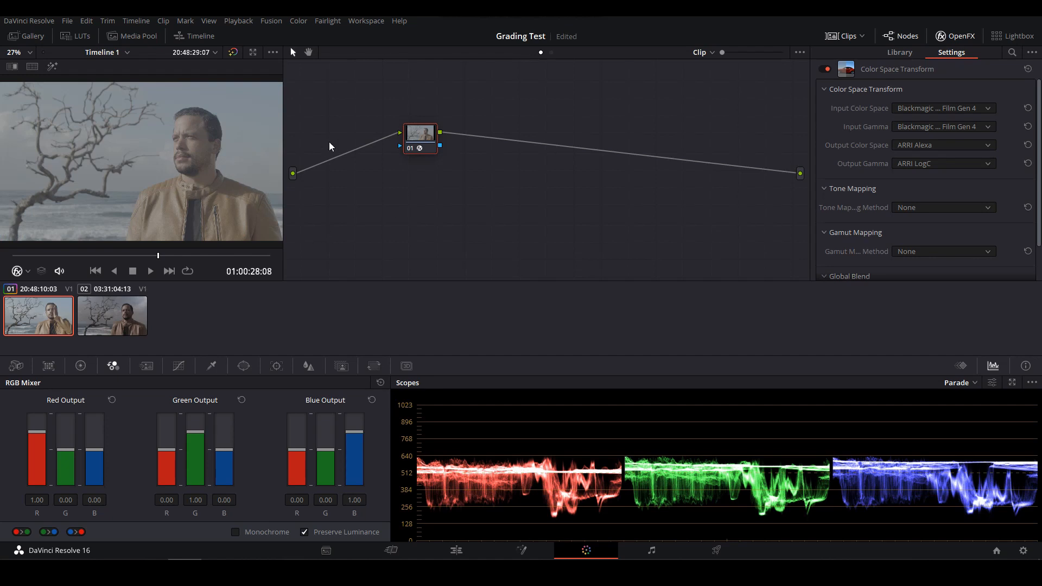
Step: Add a serial node after the Color Space Transform node
{"action": "right_click", "coordinate": [423, 131]}
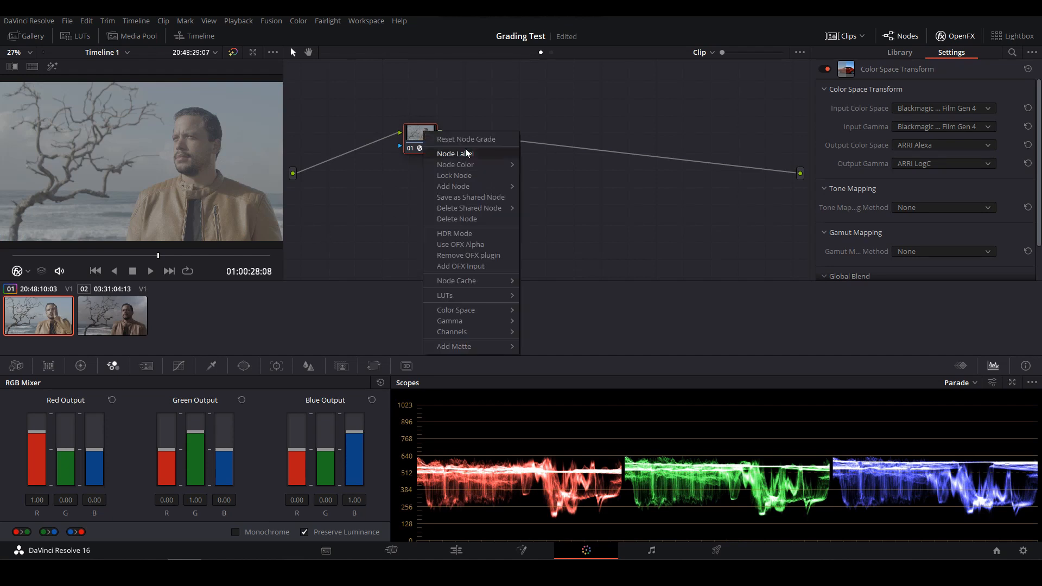
{"action": "mouse_move", "coordinate": [474, 187]}
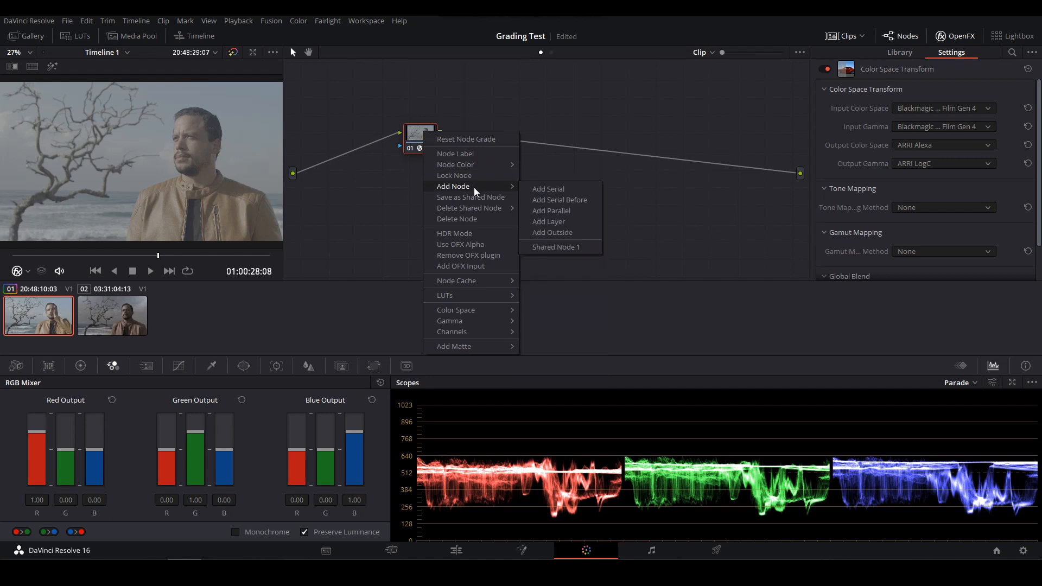
{"action": "left_click", "coordinate": [548, 190]}
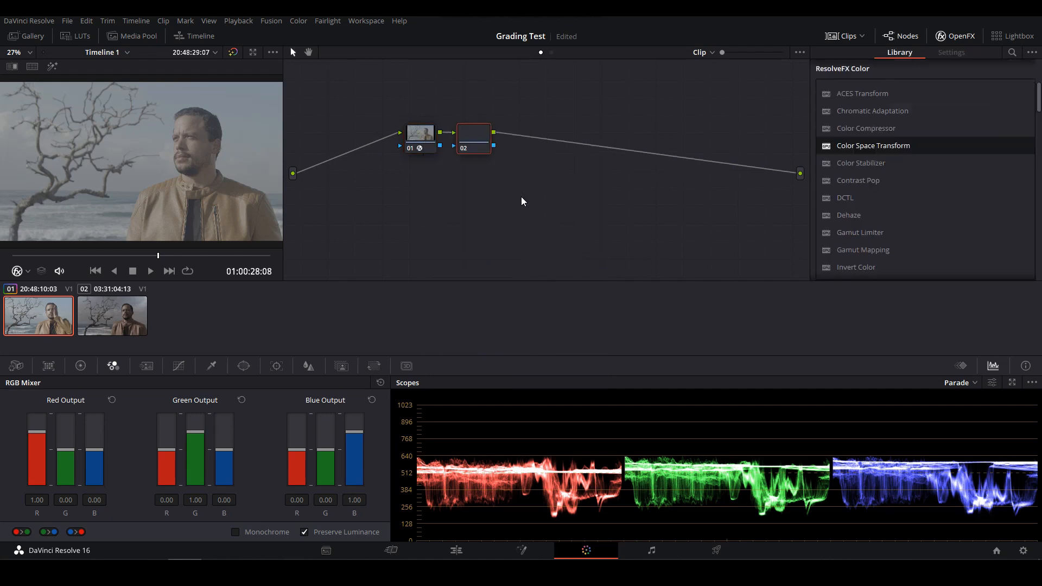
Step: Apply the Arri Alexa LogC to Rec709 3D LUT to node 02
{"action": "right_click", "coordinate": [464, 134]}
{"action": "mouse_move", "coordinate": [518, 262]}
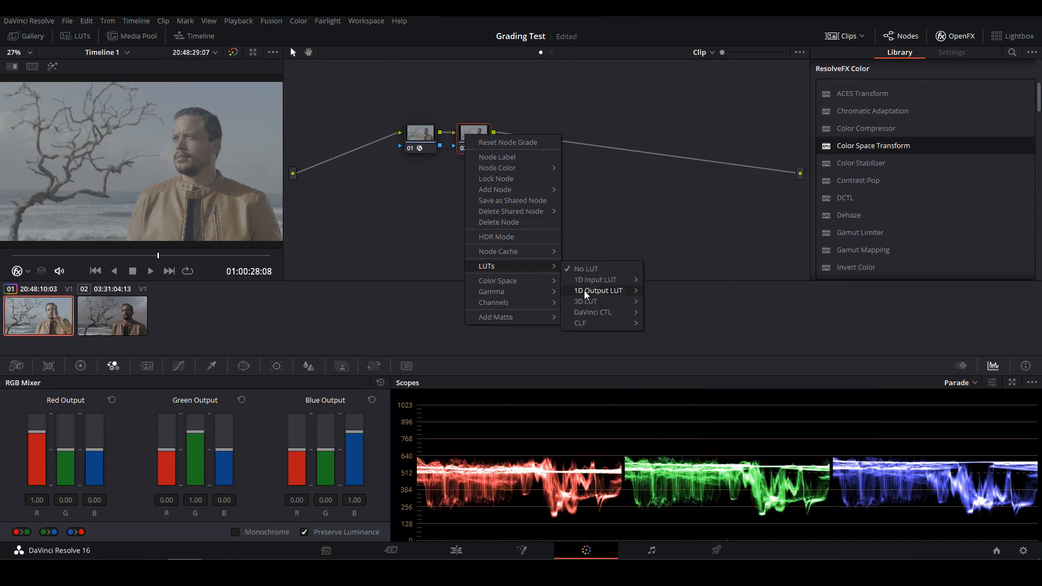
{"action": "mouse_move", "coordinate": [586, 301]}
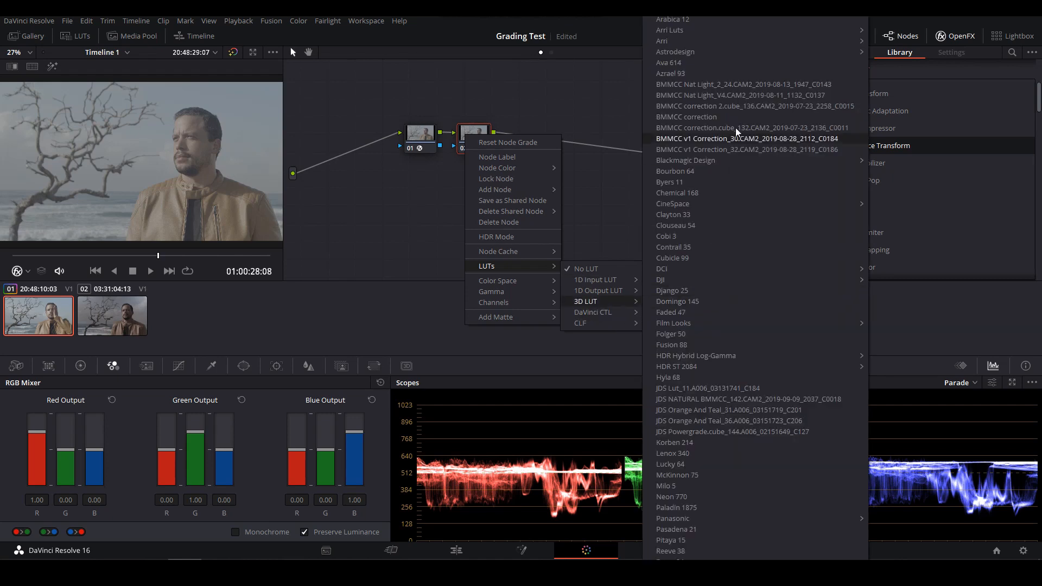
{"action": "mouse_move", "coordinate": [810, 43]}
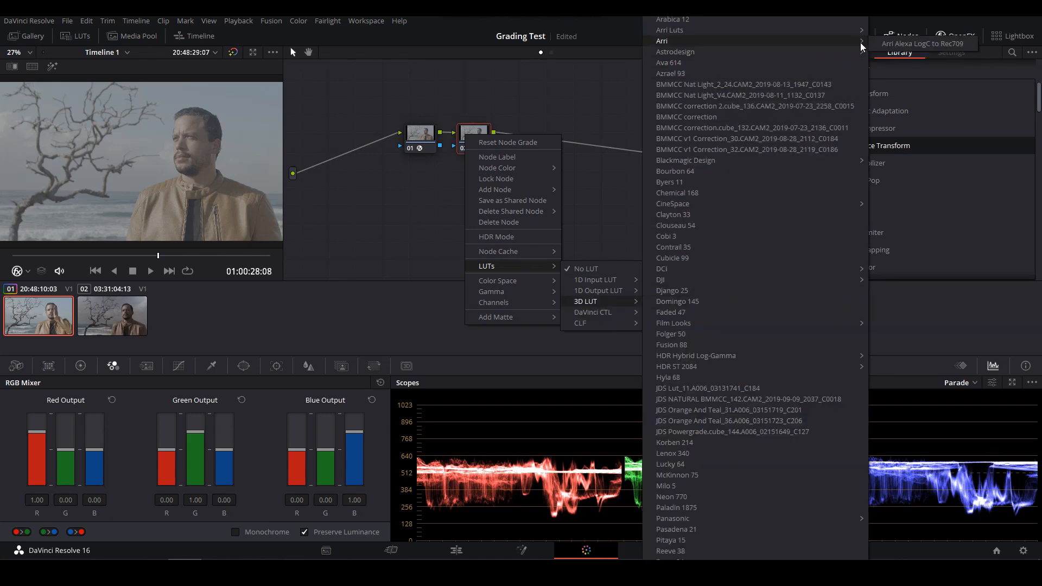
{"action": "left_click", "coordinate": [877, 40]}
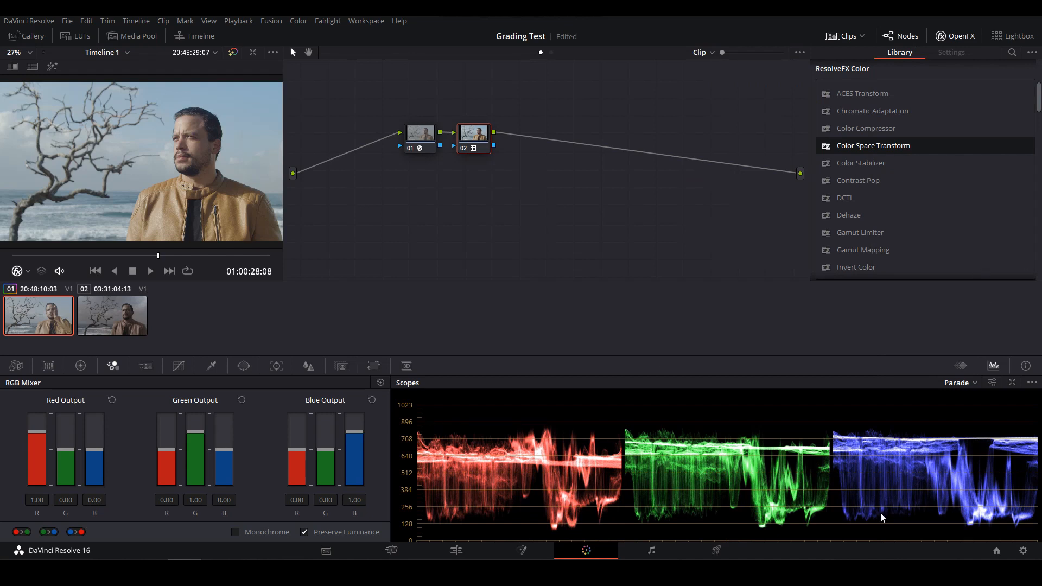
Step: Examine the graded image in the Waveform and Vectorscope scopes, and return to the Parade scope
{"action": "left_click", "coordinate": [959, 383]}
{"action": "left_click", "coordinate": [975, 402]}
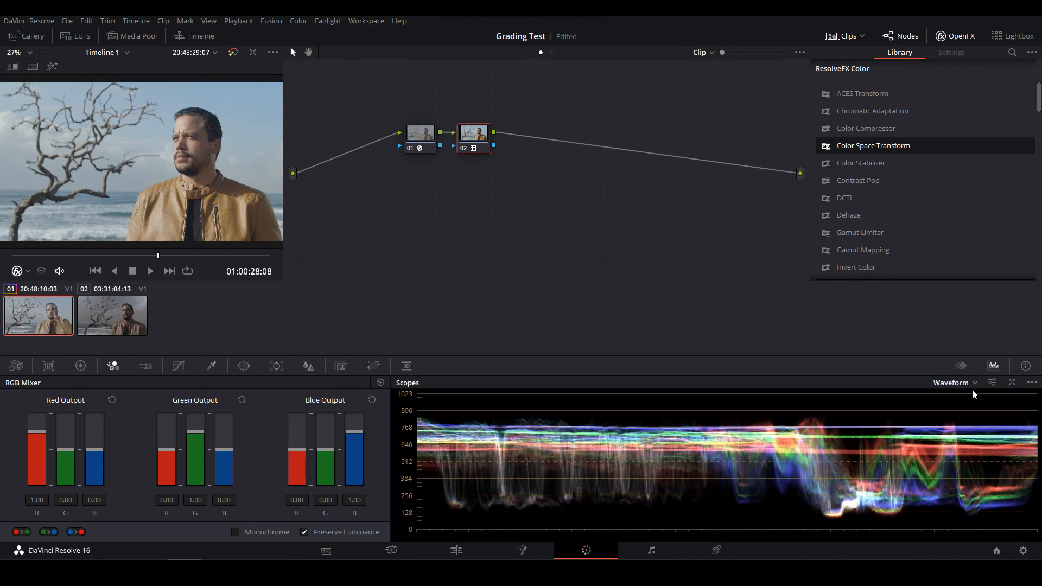
{"action": "left_click", "coordinate": [975, 385]}
{"action": "left_click", "coordinate": [969, 422]}
{"action": "left_click", "coordinate": [962, 386]}
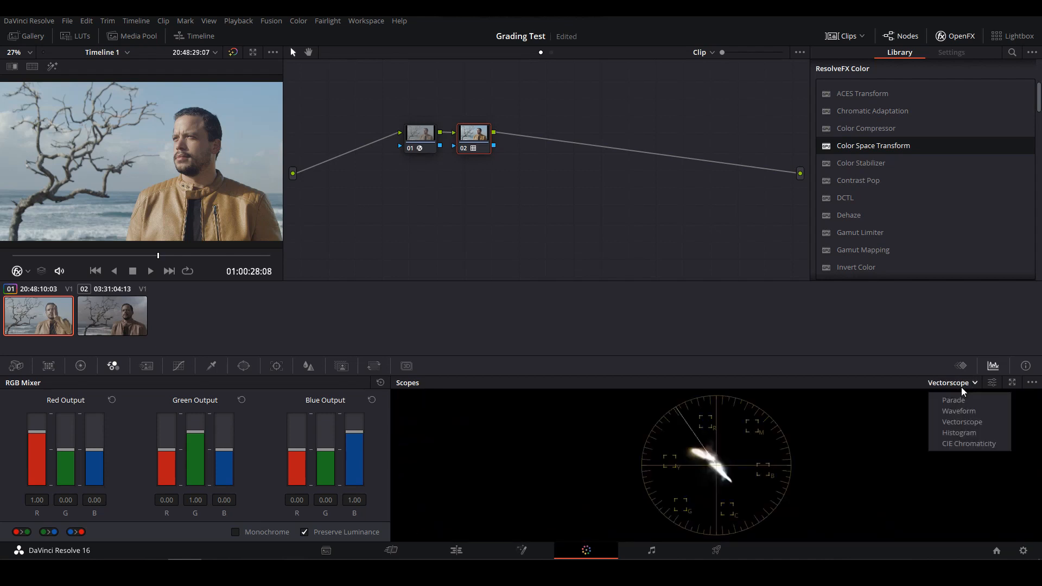
{"action": "left_click", "coordinate": [953, 400]}
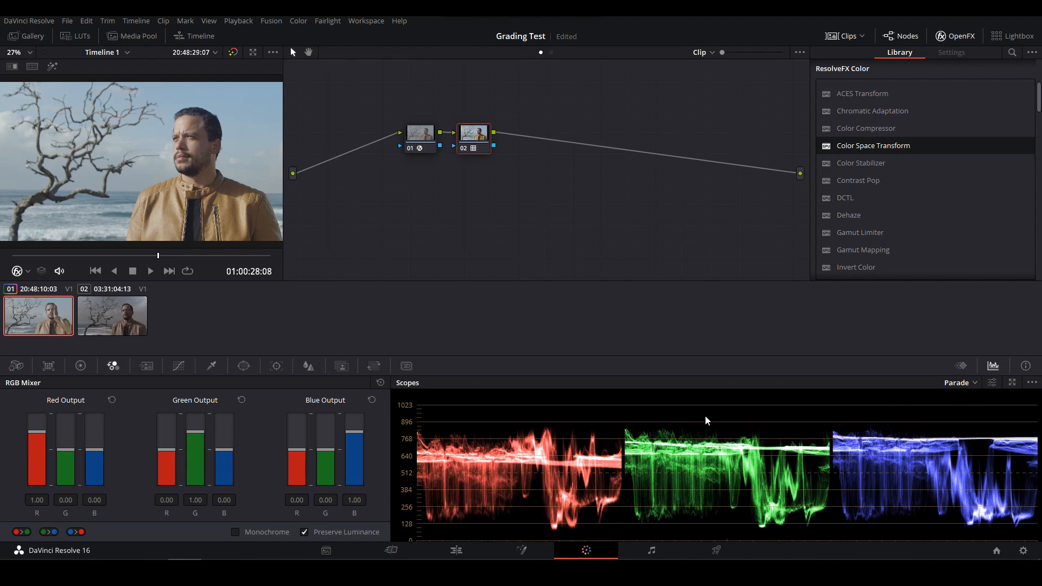
Step: Set the primary color wheels on node 02 to a master lift of -0.08 and a master gain of 1.18
{"action": "left_click", "coordinate": [80, 366]}
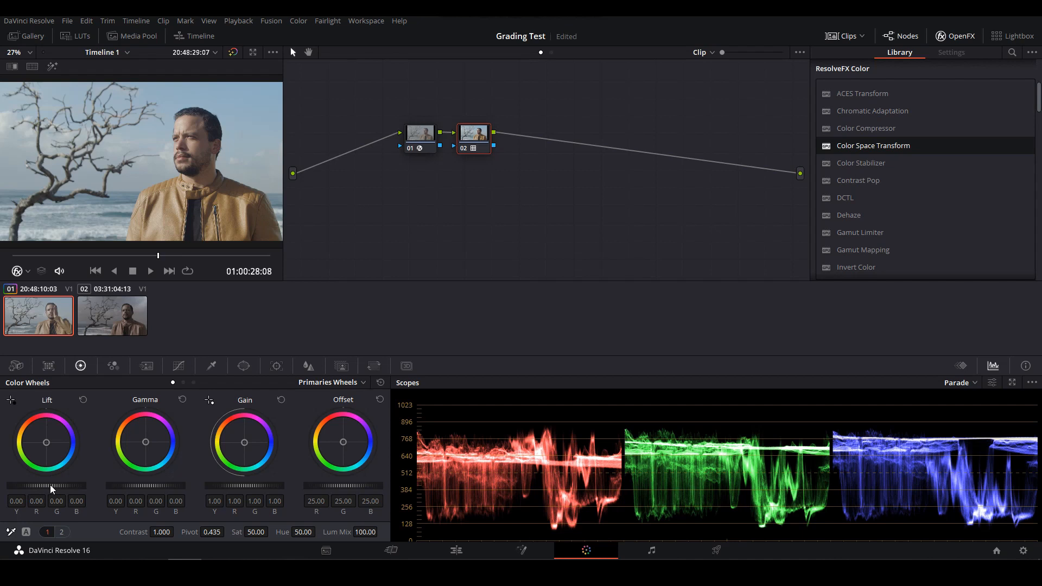
{"action": "left_click_drag", "start_coordinate": [50, 484], "coordinate": [50, 485]}
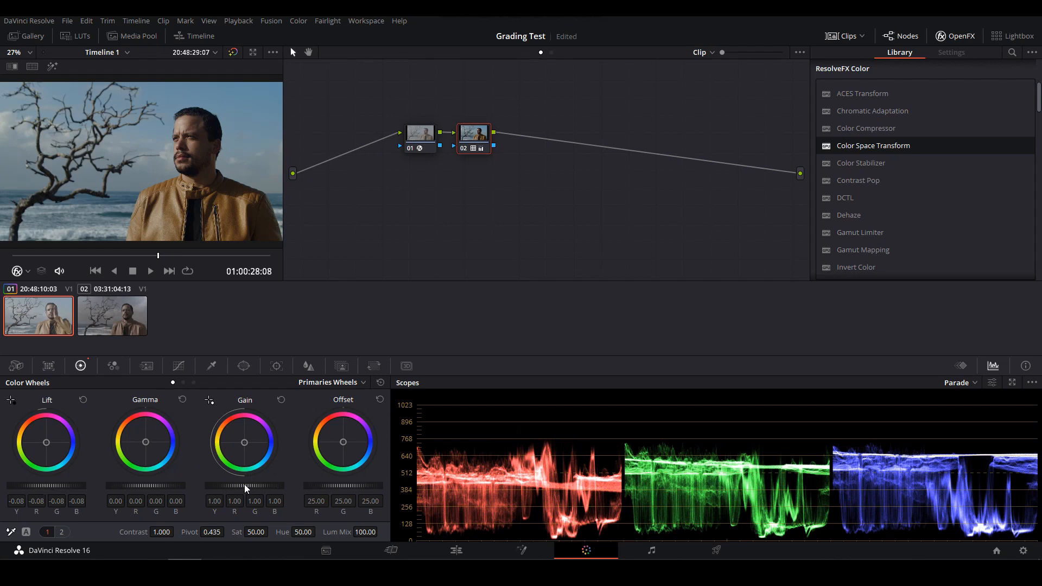
{"action": "left_click_drag", "start_coordinate": [244, 484], "coordinate": [245, 484]}
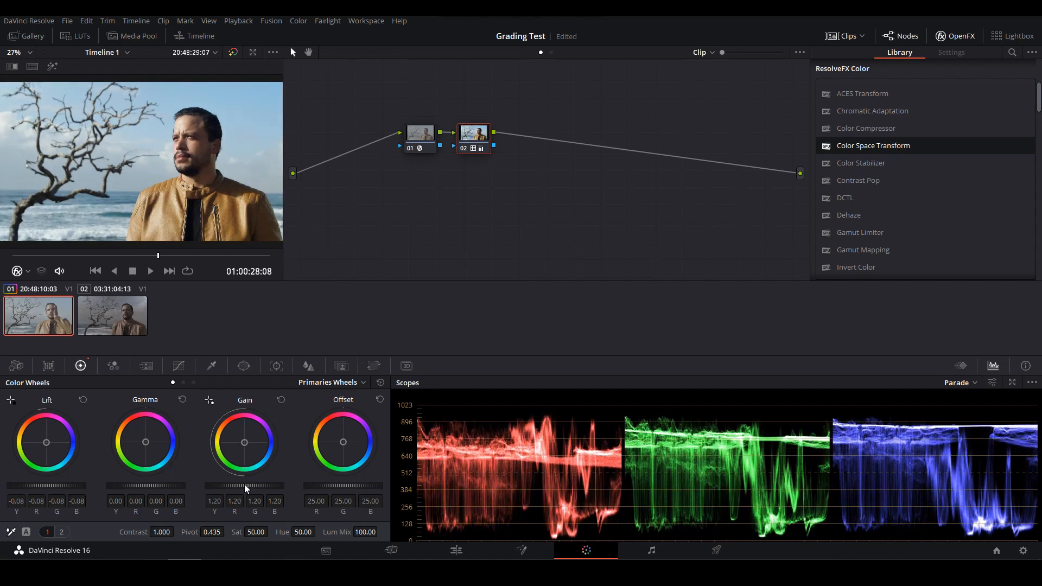
{"action": "scroll", "coordinate": [244, 484], "scroll_direction": "down", "scroll_amount": 2}
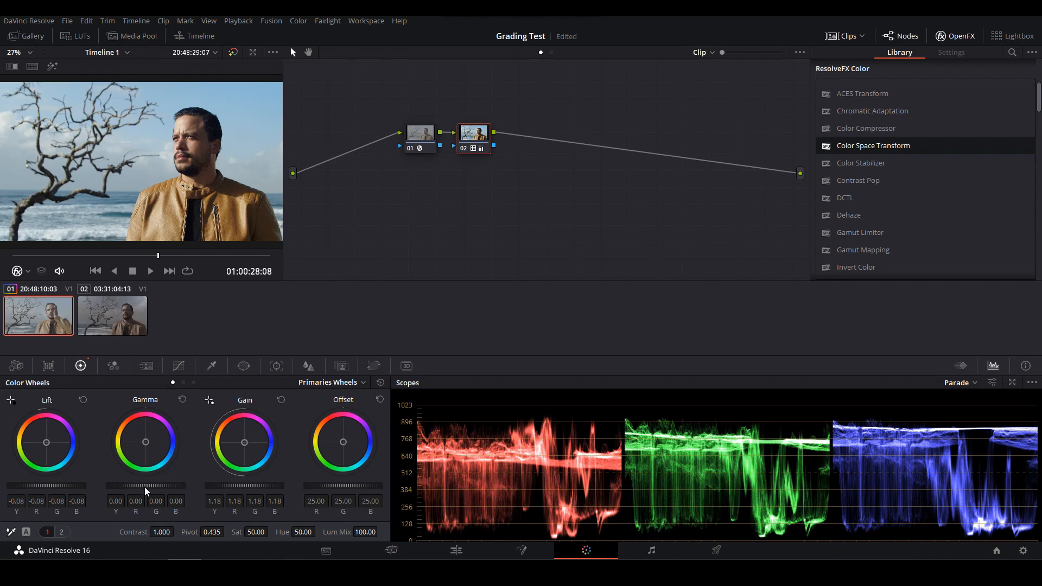
Step: Try a master gamma of 0.03 on node 02 and return it to 0.00
{"action": "scroll", "coordinate": [145, 487], "scroll_direction": "up", "scroll_amount": 2}
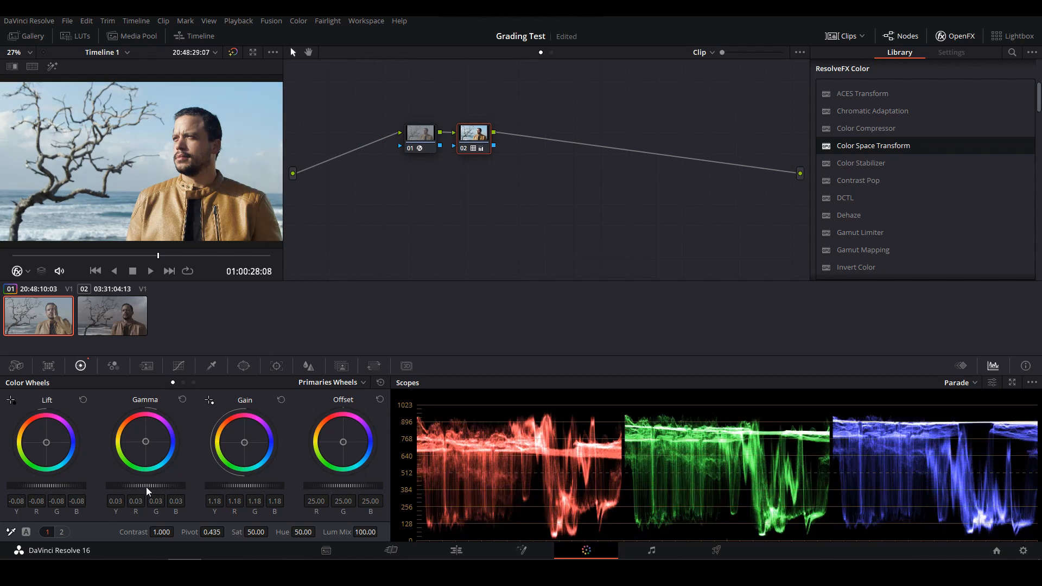
{"action": "scroll", "coordinate": [145, 487], "scroll_direction": "down", "scroll_amount": 1}
{"action": "scroll", "coordinate": [146, 487], "scroll_direction": "down", "scroll_amount": 1}
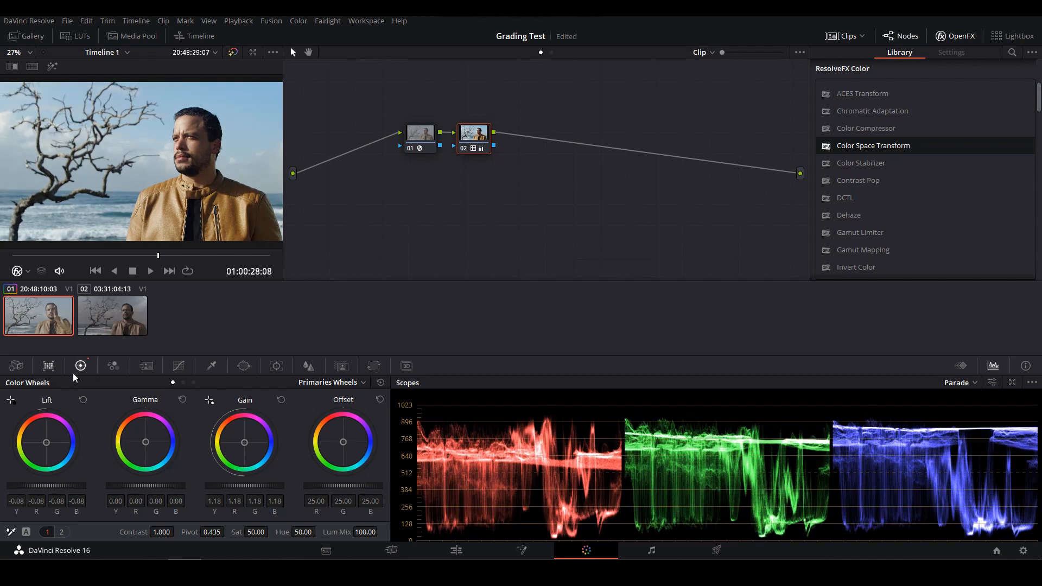
Step: Raise the contrast of node 02 to 1.020
{"action": "left_click_drag", "start_coordinate": [161, 532], "coordinate": [177, 533]}
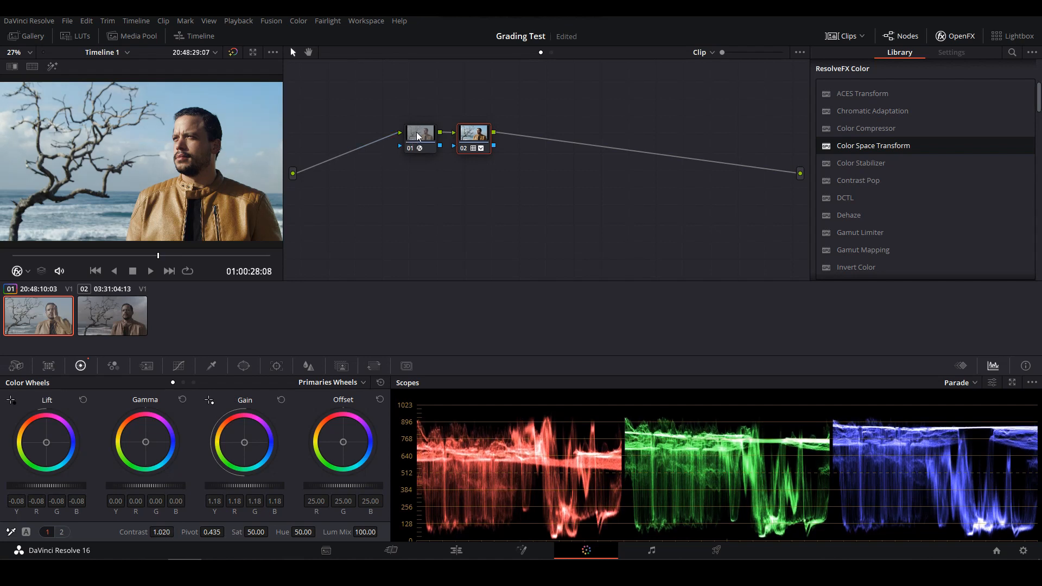
Step: Add a serial node directly after node 01, ahead of the LUT node
{"action": "left_click", "coordinate": [416, 133]}
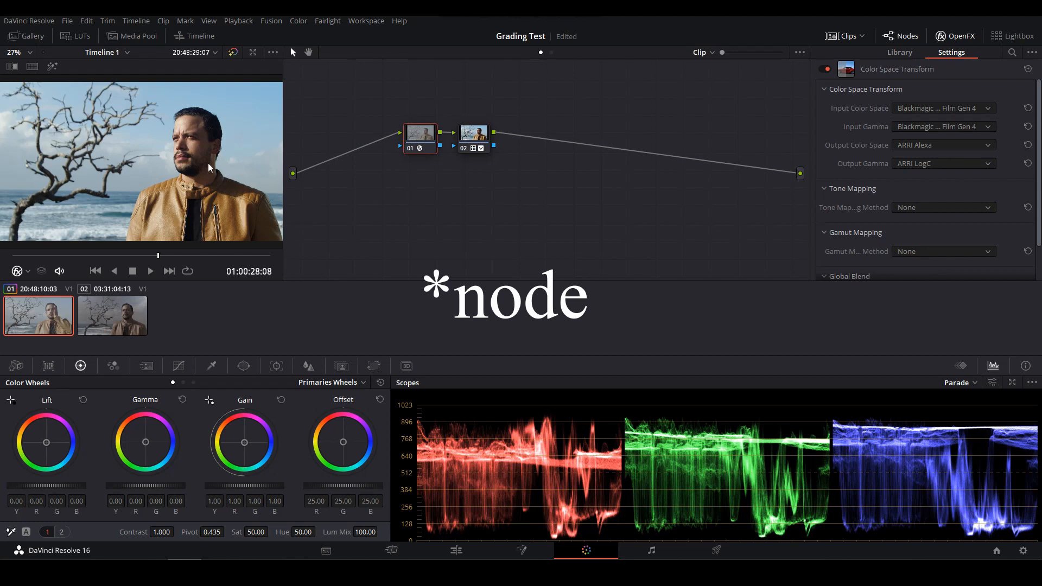
{"action": "right_click", "coordinate": [427, 137]}
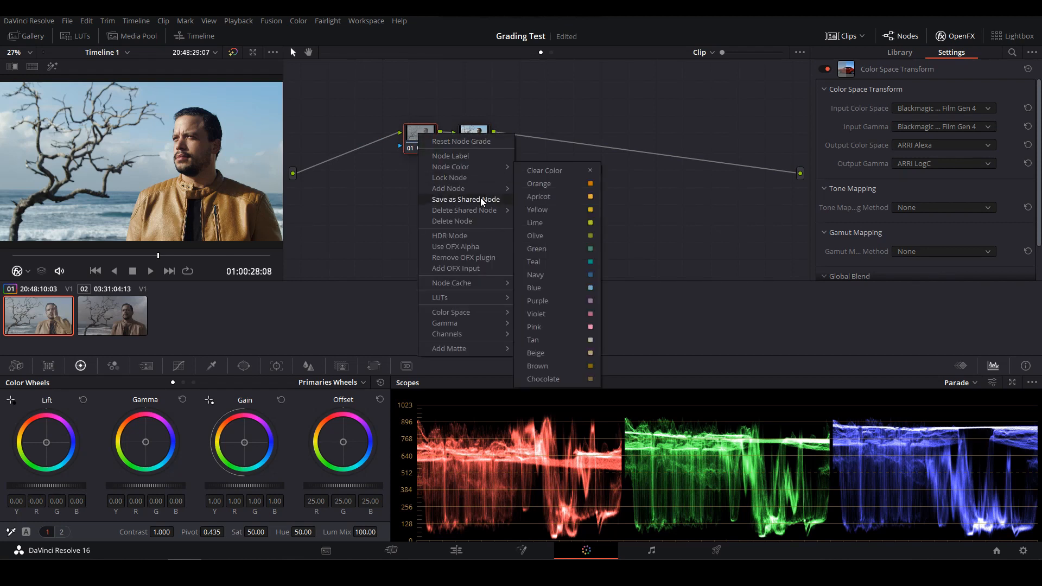
{"action": "mouse_move", "coordinate": [484, 191]}
{"action": "left_click", "coordinate": [529, 191]}
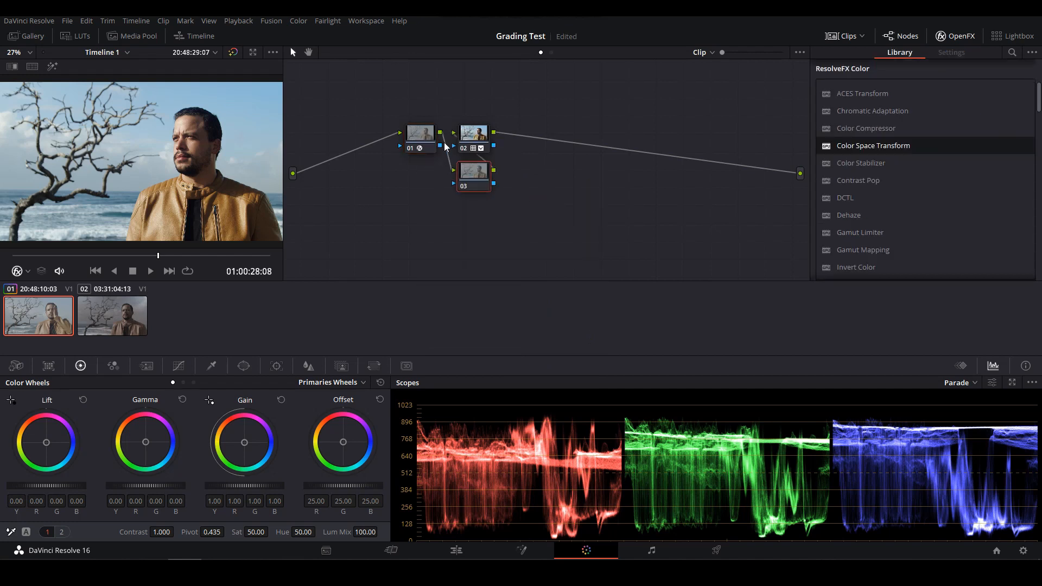
Step: Add another serial node directly after node 01 and spread nodes 02, 03 and 04 apart in the node graph
{"action": "left_click", "coordinate": [423, 134]}
{"action": "right_click", "coordinate": [423, 136]}
{"action": "mouse_move", "coordinate": [496, 189]}
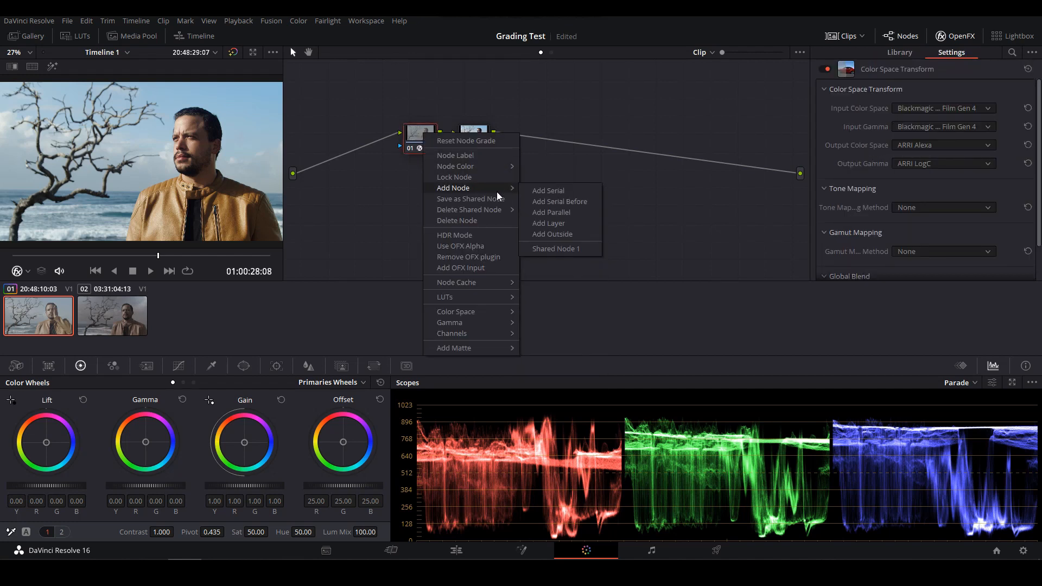
{"action": "left_click", "coordinate": [550, 192]}
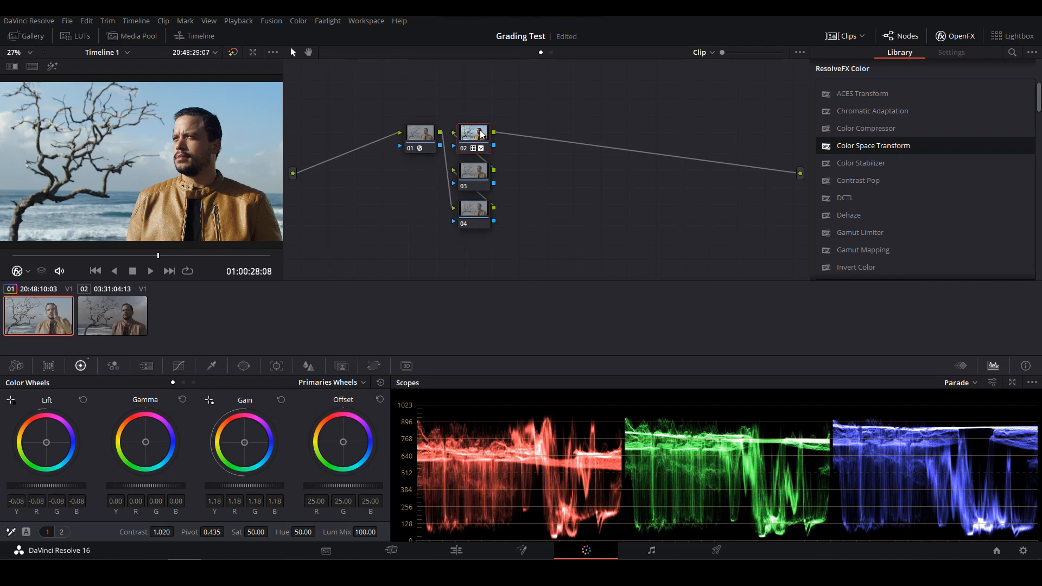
{"action": "left_click_drag", "start_coordinate": [474, 136], "coordinate": [564, 139]}
{"action": "left_click_drag", "start_coordinate": [481, 171], "coordinate": [522, 173]}
{"action": "left_click_drag", "start_coordinate": [473, 207], "coordinate": [470, 102]}
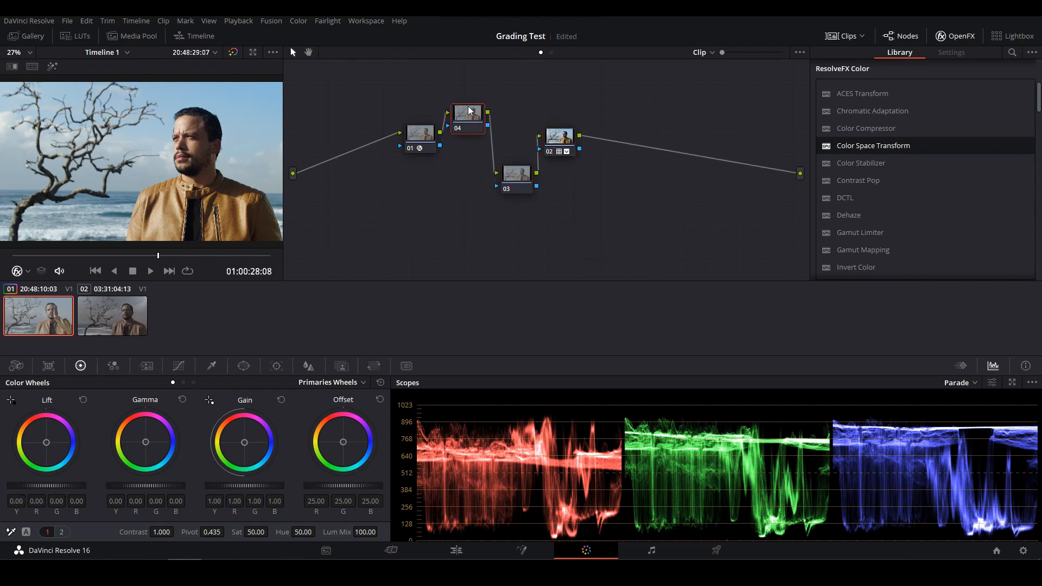
Step: Label node 04 as "Skin Tones"
{"action": "right_click", "coordinate": [471, 105]}
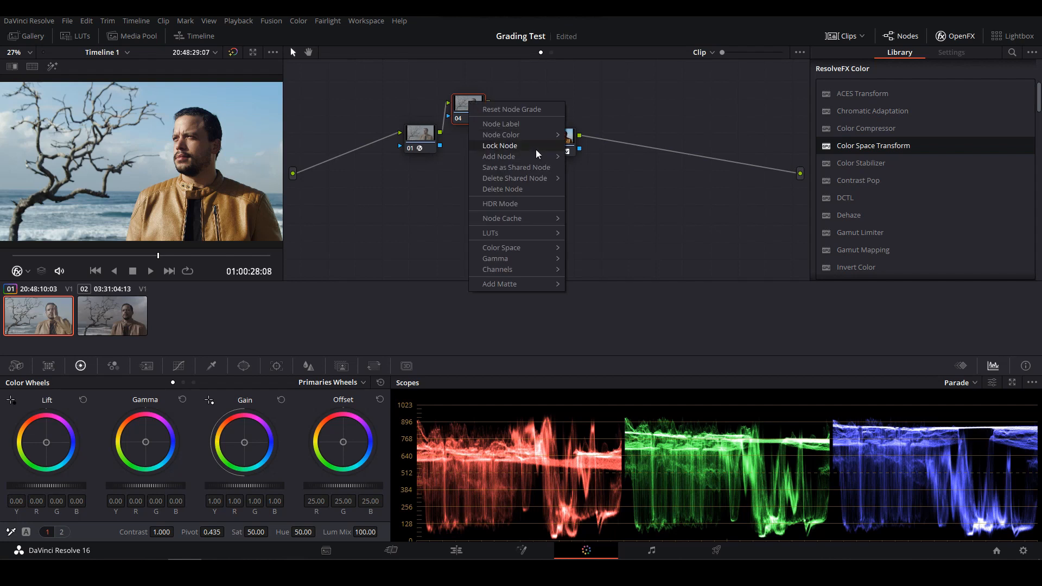
{"action": "left_click", "coordinate": [529, 125]}
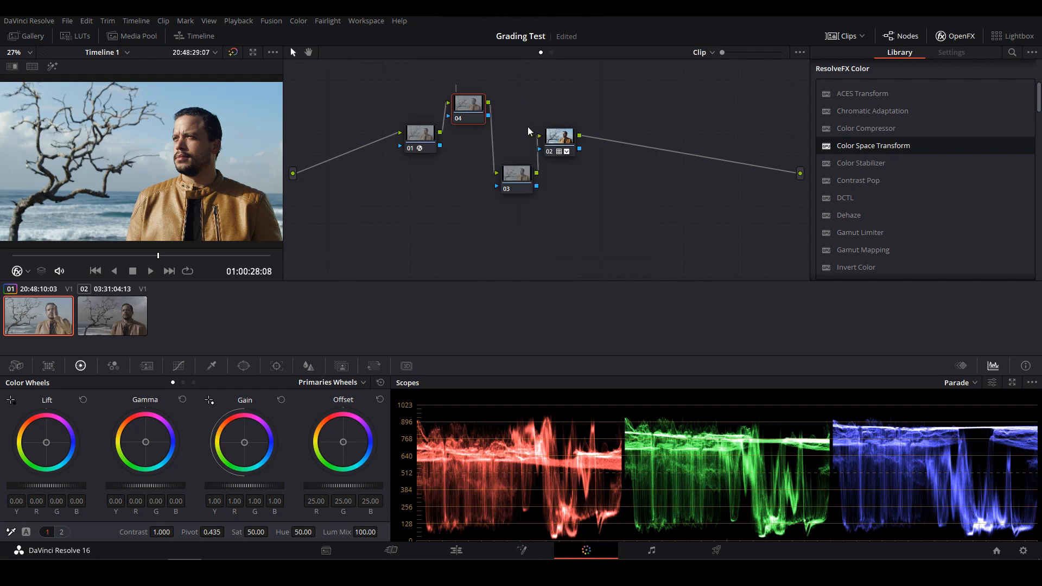
{"action": "type", "text": "Skin Tones"}
Step: Label node 03 as "Jacket"
{"action": "left_click", "coordinate": [524, 180]}
{"action": "right_click", "coordinate": [524, 178]}
{"action": "mouse_move", "coordinate": [572, 231]}
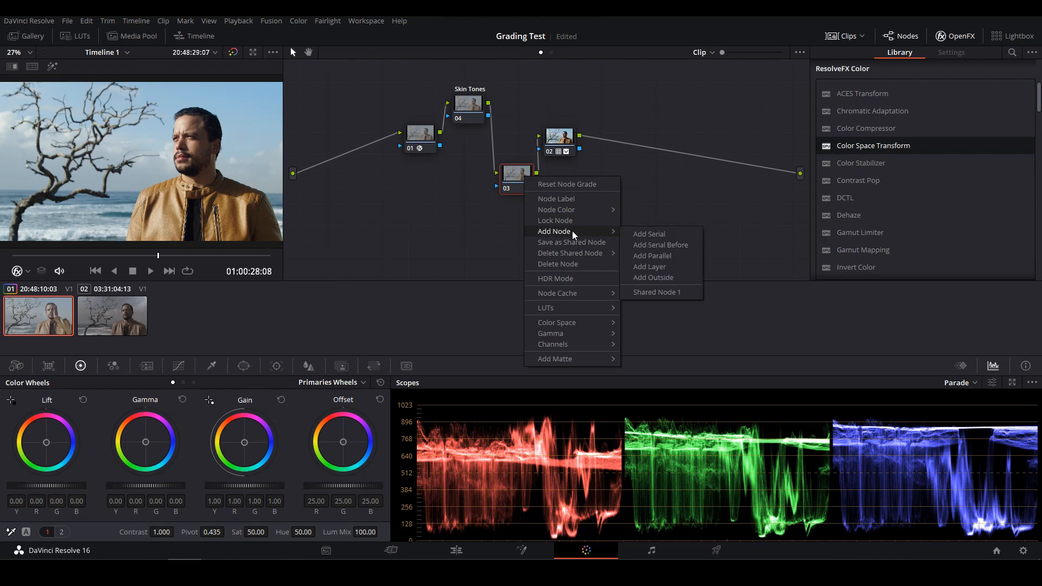
{"action": "left_click", "coordinate": [576, 199]}
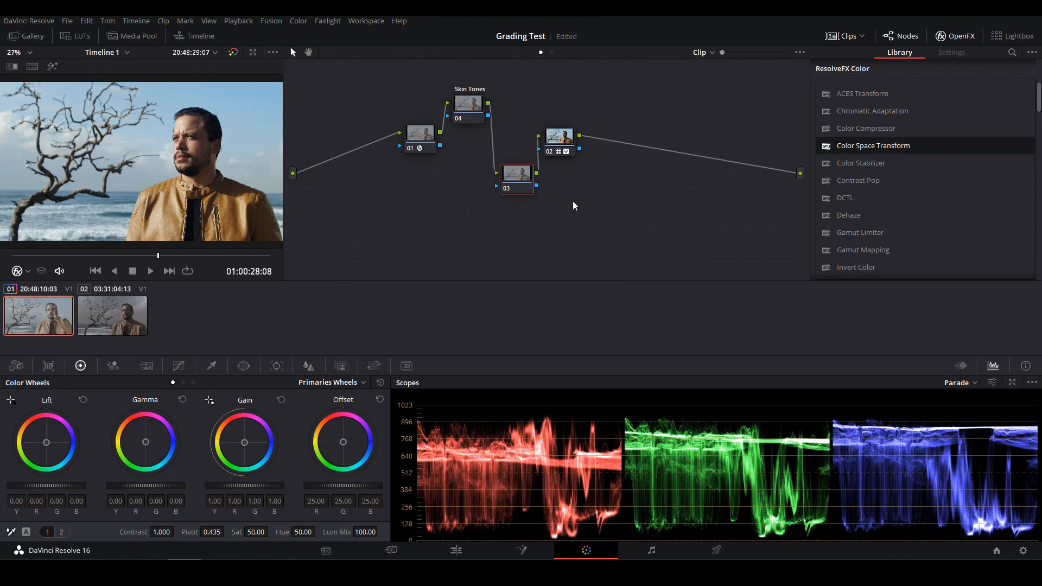
{"action": "type", "text": "Jacket"}
{"action": "key", "text": "Return"}
Step: Label node 02 as "Lut"
{"action": "left_click", "coordinate": [558, 138]}
{"action": "right_click", "coordinate": [558, 138]}
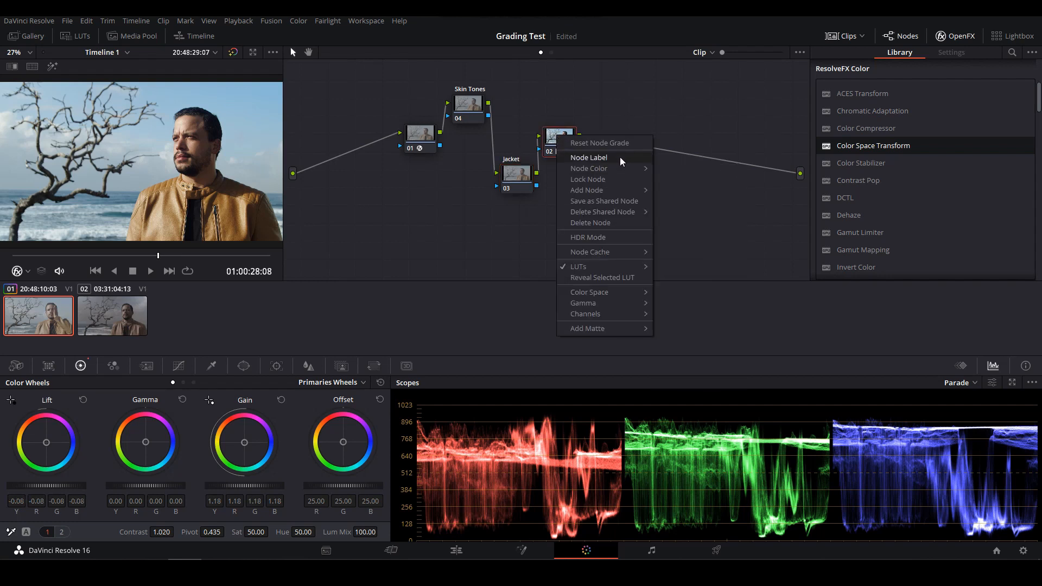
{"action": "left_click", "coordinate": [620, 157]}
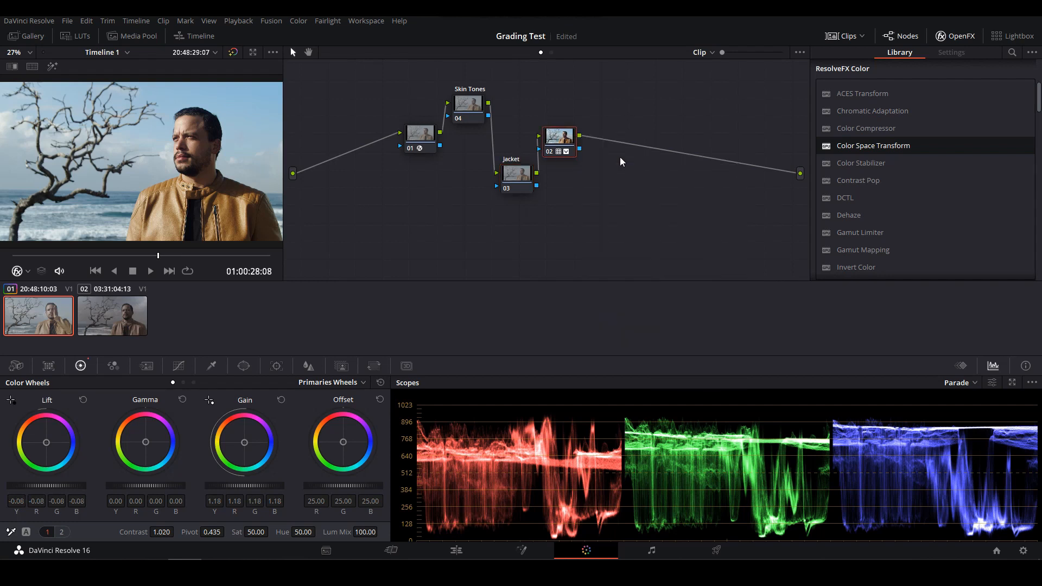
{"action": "type", "text": "Lut"}
Step: Sample the skin color on the man's face with the HSL qualifier on the Skin Tones node
{"action": "left_click", "coordinate": [463, 104]}
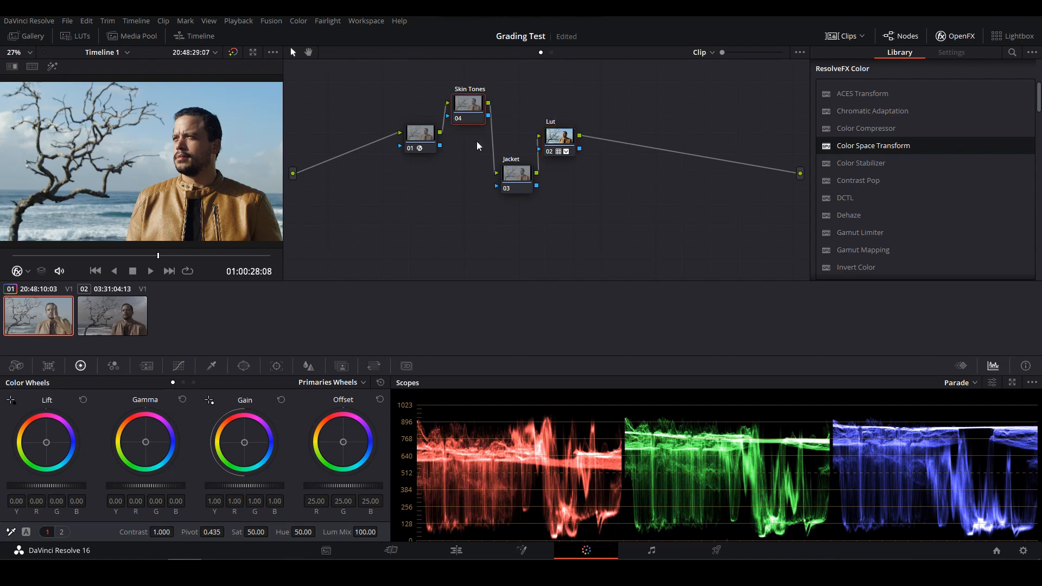
{"action": "left_click", "coordinate": [211, 366]}
{"action": "mouse_move", "coordinate": [180, 144]}
{"action": "left_mouse_down"}
{"action": "mouse_move", "coordinate": [194, 146]}
{"action": "mouse_move", "coordinate": [184, 143]}
{"action": "left_mouse_up"}
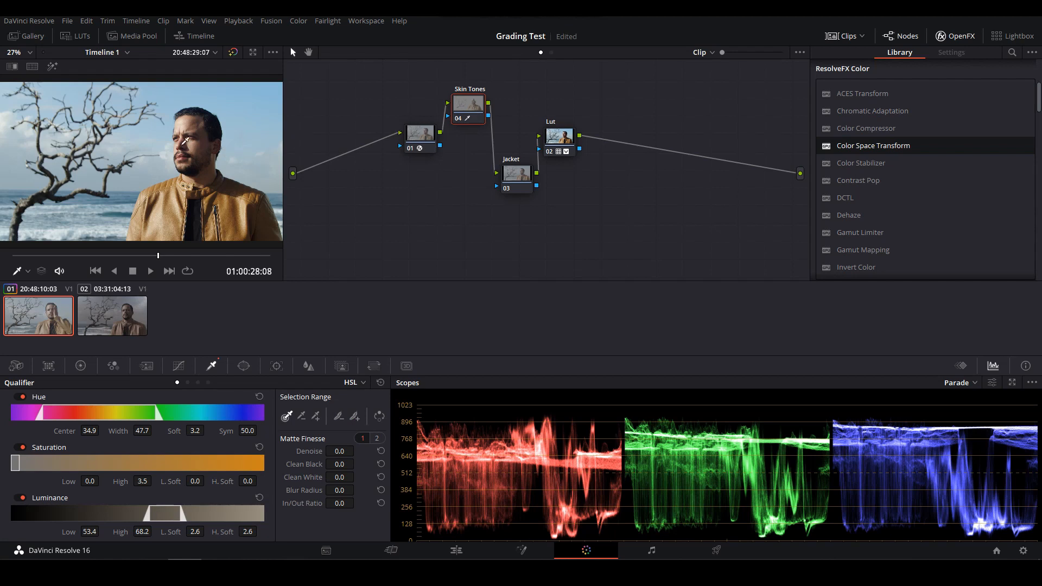
{"action": "left_click_drag", "start_coordinate": [181, 145], "coordinate": [193, 149]}
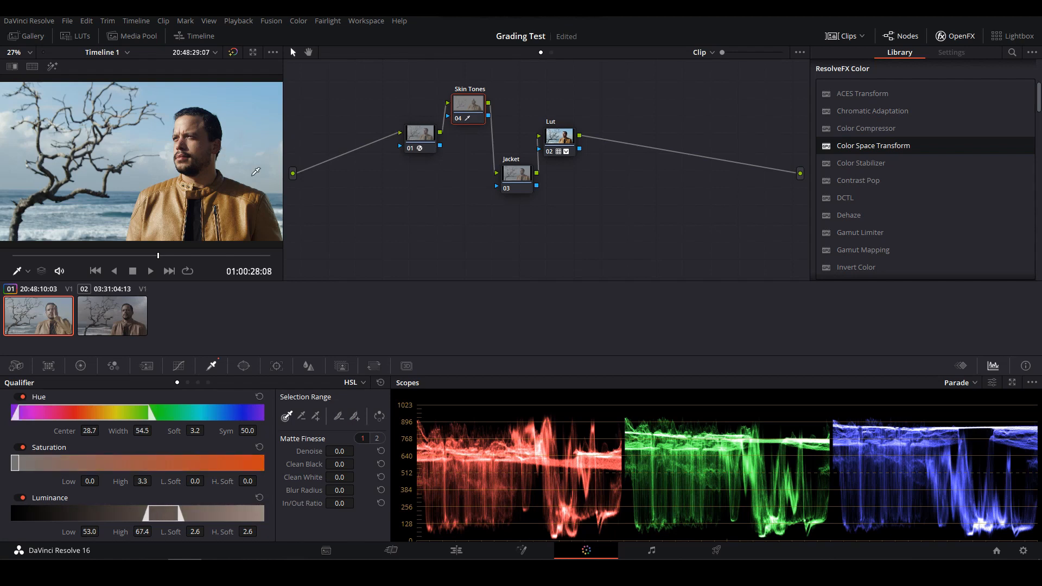
Step: Add a circle window around the man's head with size about 52.56, aspect about 49.54 and softness about 4.38
{"action": "left_click", "coordinate": [244, 366]}
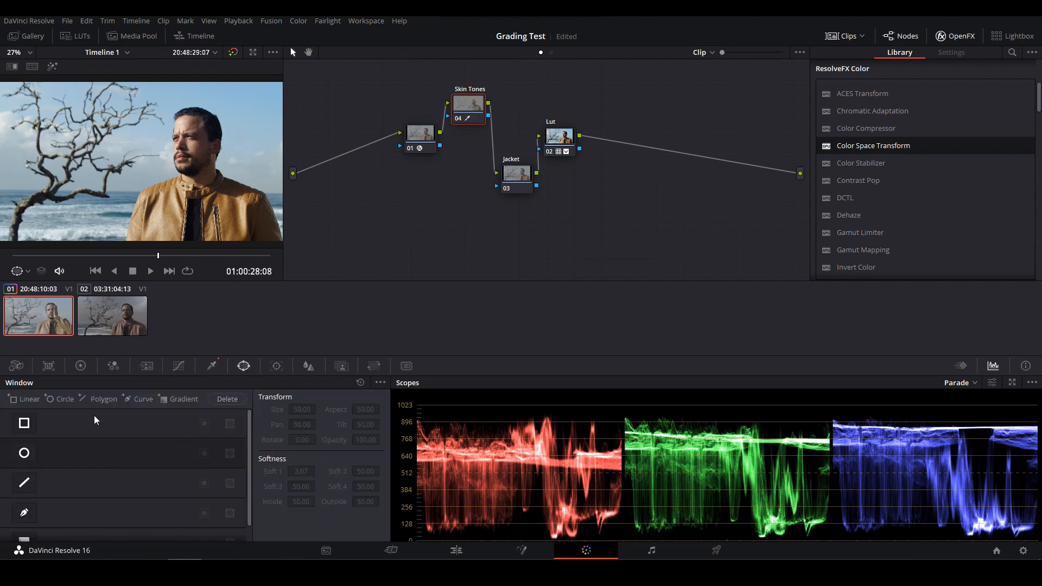
{"action": "left_click", "coordinate": [62, 400]}
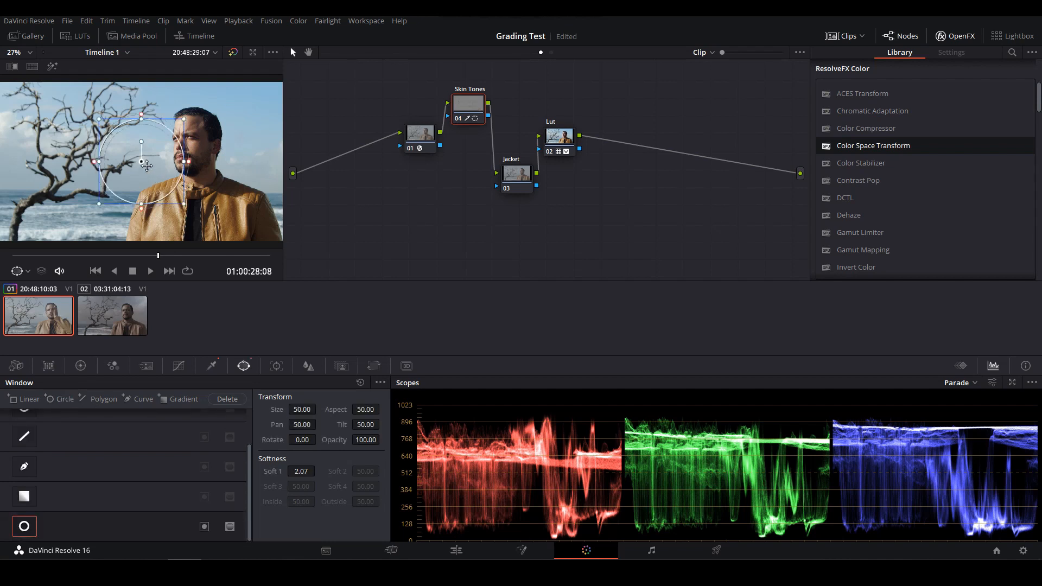
{"action": "left_click_drag", "start_coordinate": [187, 148], "coordinate": [136, 148]}
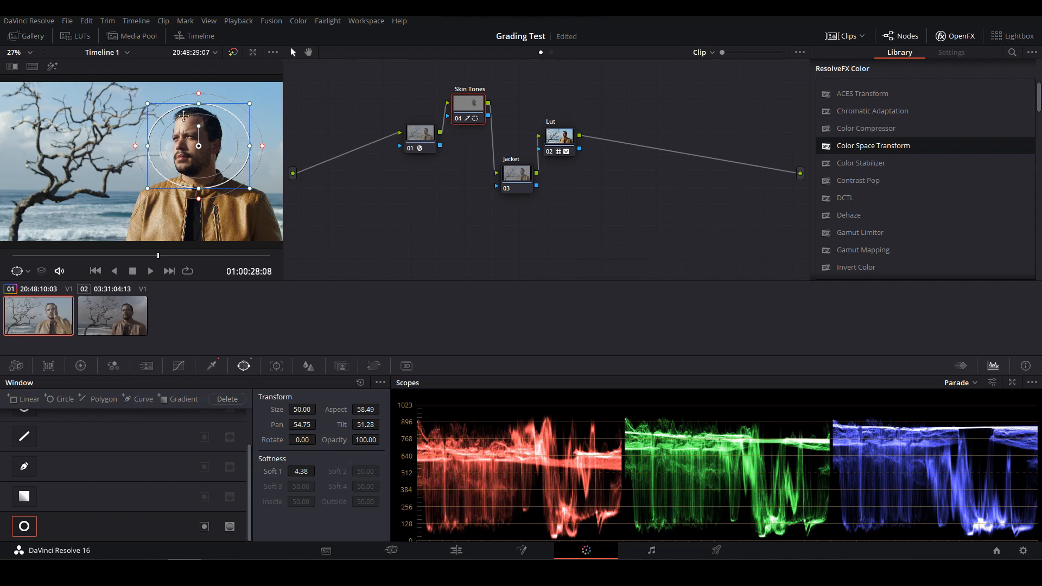
{"action": "left_click_drag", "start_coordinate": [199, 106], "coordinate": [200, 103]}
{"action": "left_click_drag", "start_coordinate": [200, 99], "coordinate": [199, 97]}
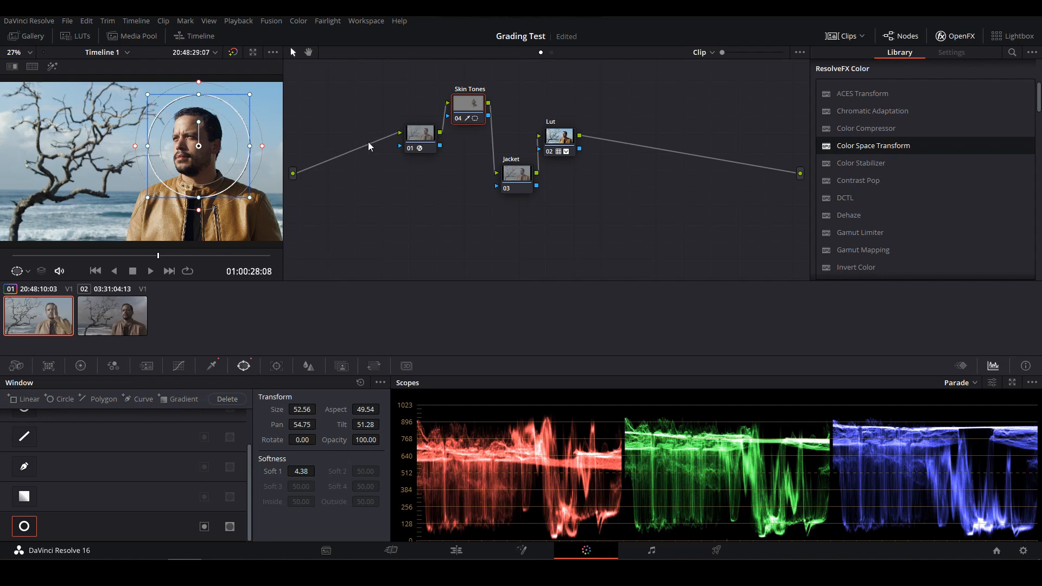
Step: Resample the facial skin color with the HSL qualifier on the Skin Tones node
{"action": "left_click", "coordinate": [114, 366]}
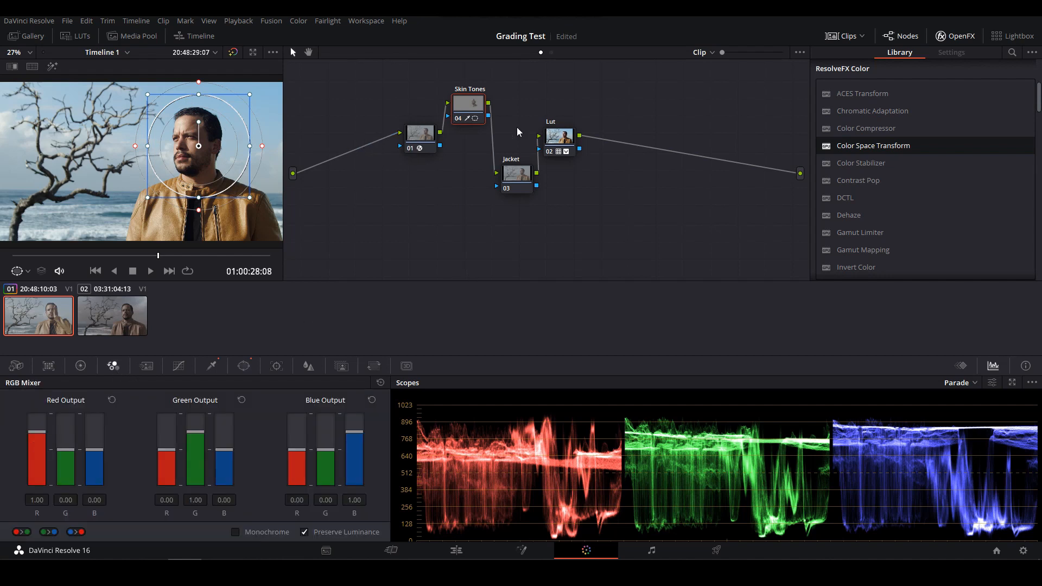
{"action": "left_click", "coordinate": [211, 366]}
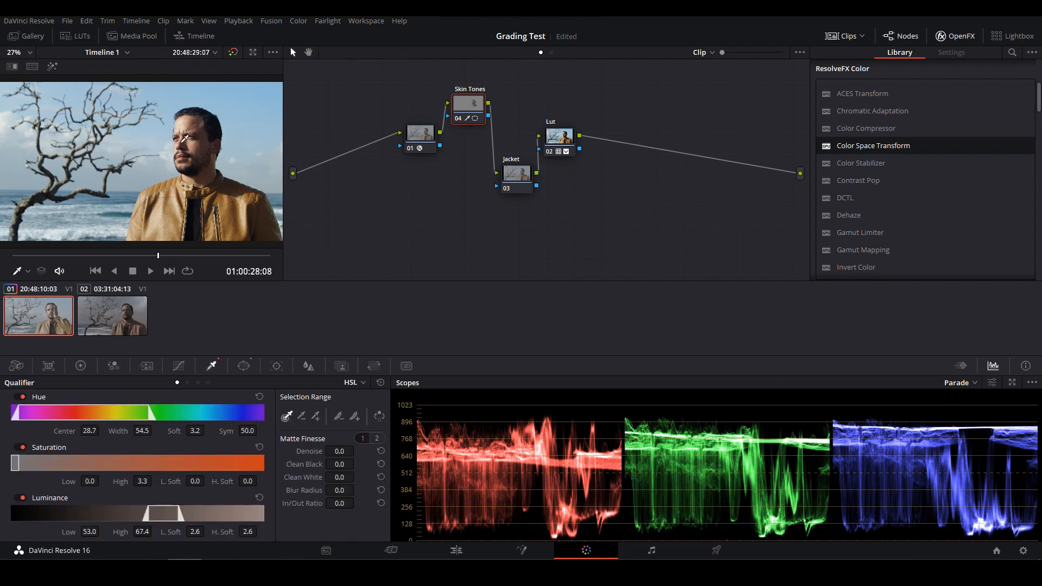
{"action": "left_click", "coordinate": [184, 139]}
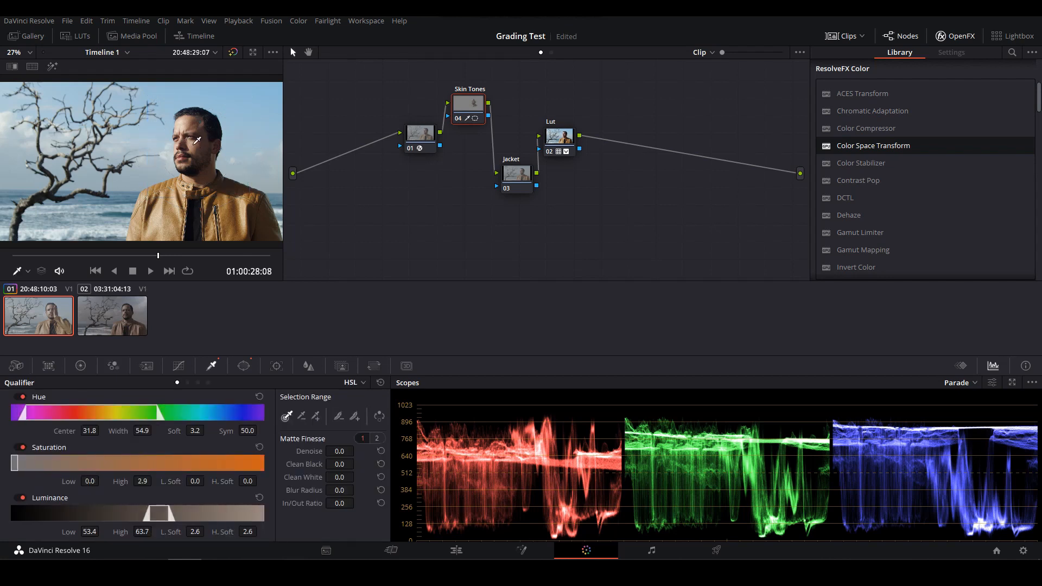
Step: Set the red level of the red output to 1.03 in the RGB mixer for the Skin Tones node
{"action": "left_click", "coordinate": [243, 365]}
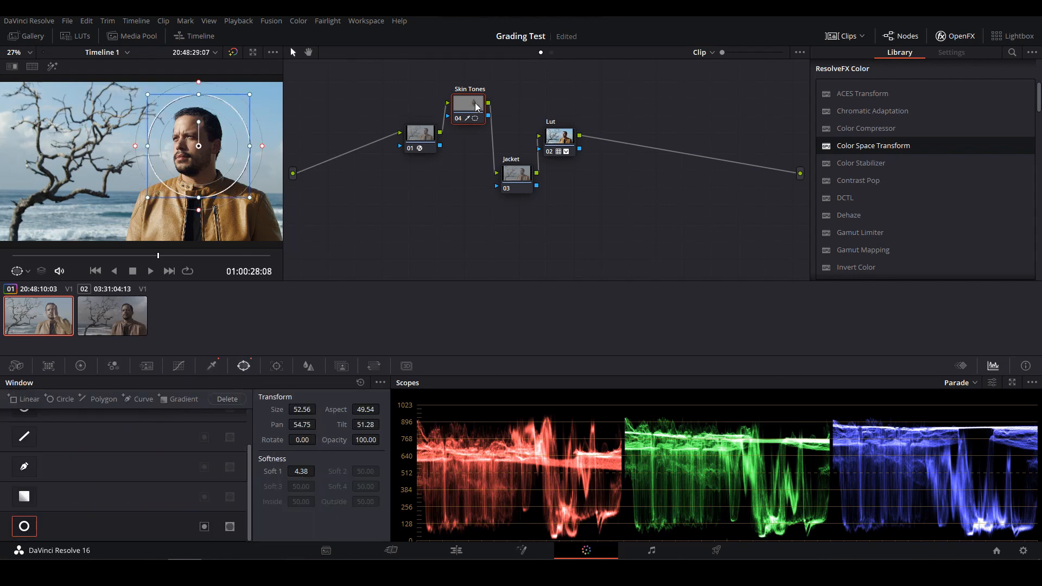
{"action": "left_click", "coordinate": [80, 365]}
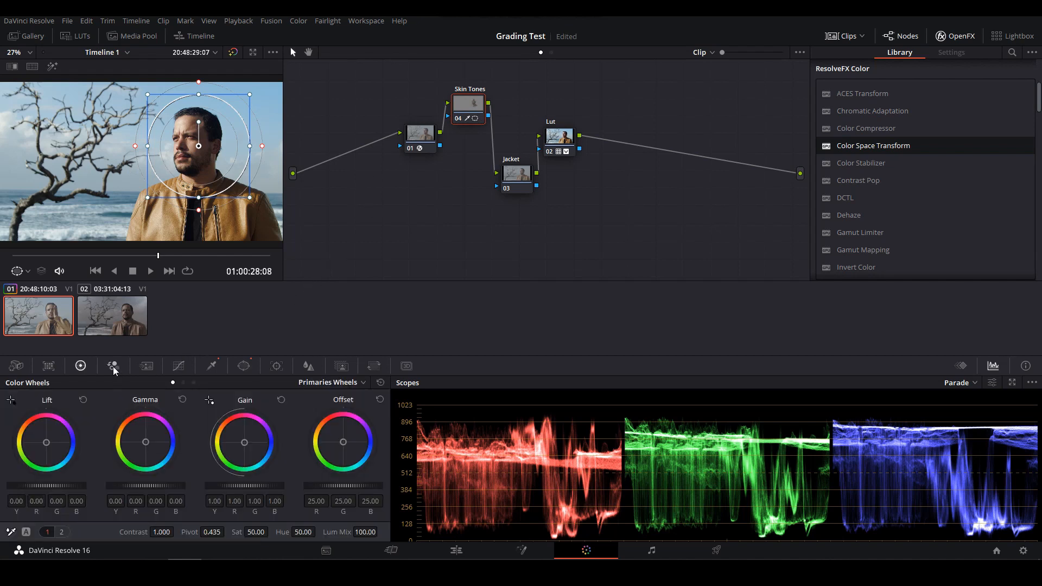
{"action": "left_click", "coordinate": [113, 366]}
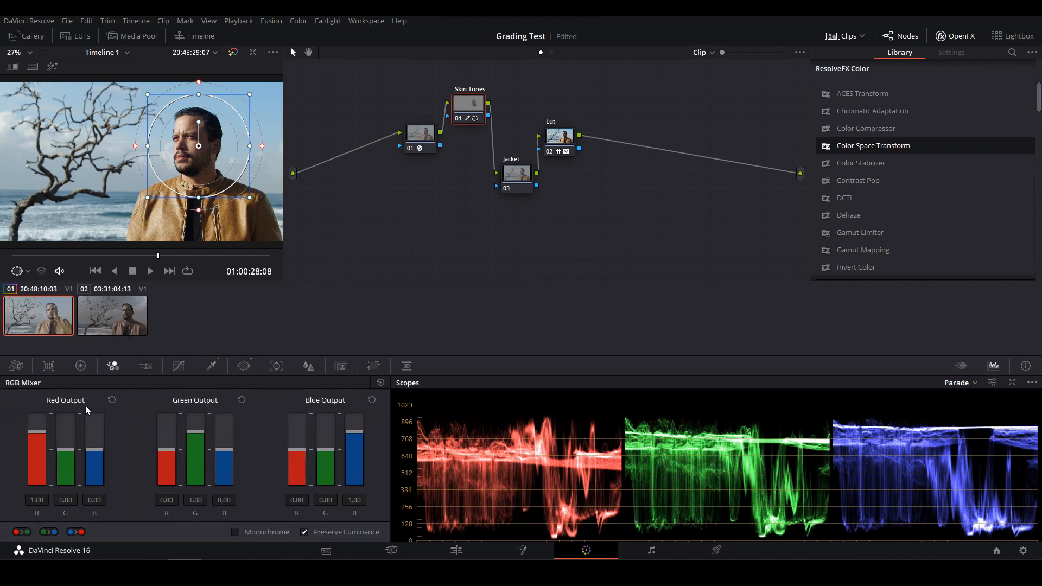
{"action": "left_click_drag", "start_coordinate": [40, 441], "coordinate": [41, 441]}
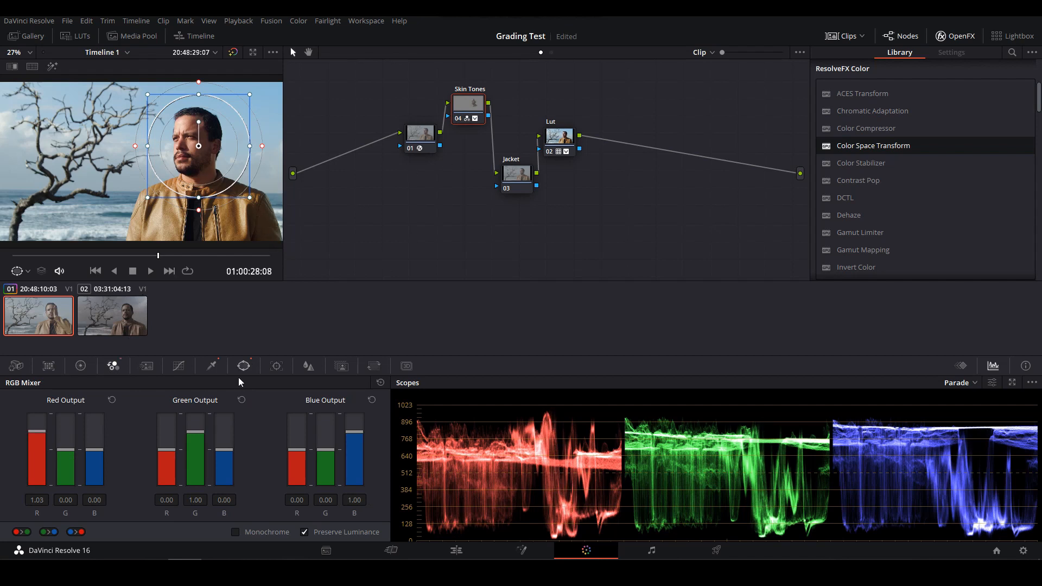
Step: Sample the jacket's leather color with the HSL qualifier on the Jacket node
{"action": "left_click", "coordinate": [524, 179]}
{"action": "left_click", "coordinate": [243, 366]}
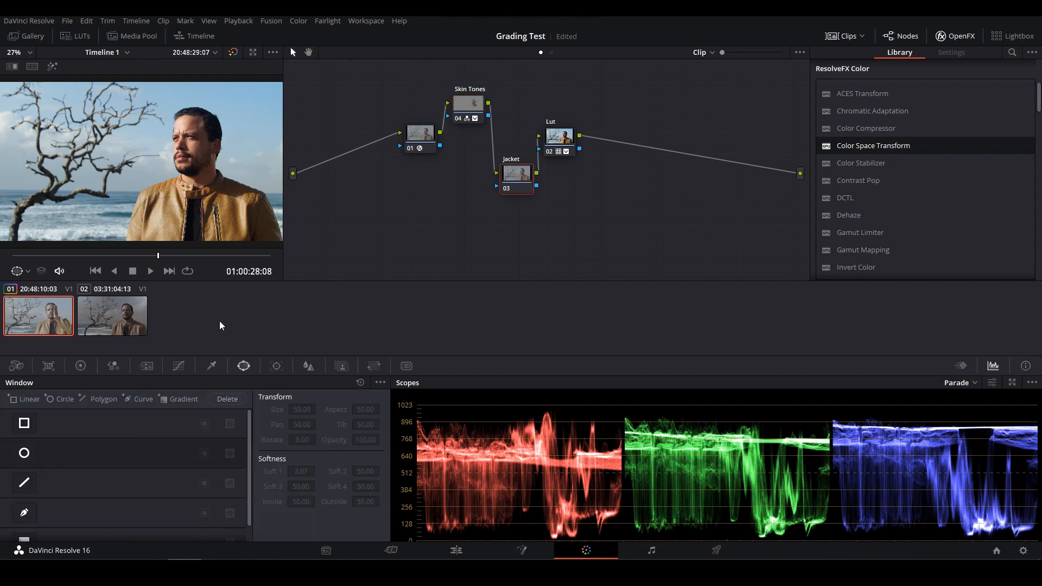
{"action": "left_click", "coordinate": [212, 365]}
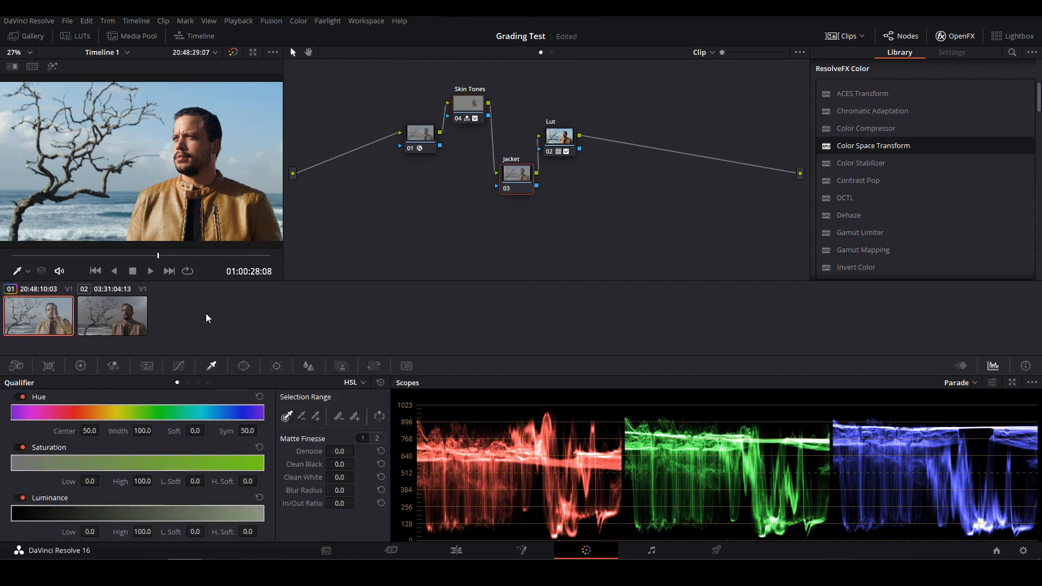
{"action": "left_click", "coordinate": [214, 195]}
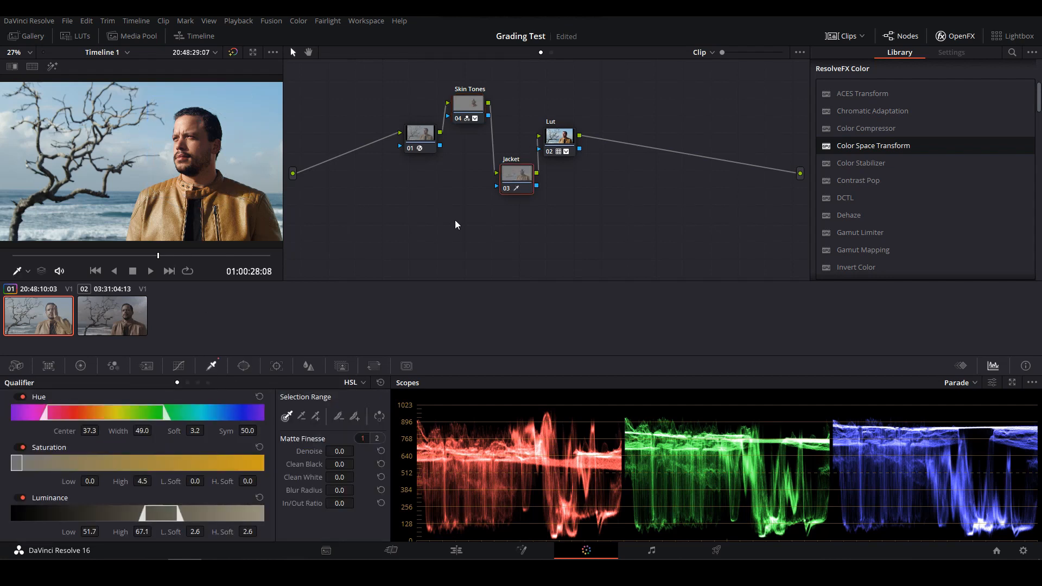
Step: Add a polygon window on the Jacket node and fit its corners roughly around the jacket
{"action": "left_click", "coordinate": [244, 366]}
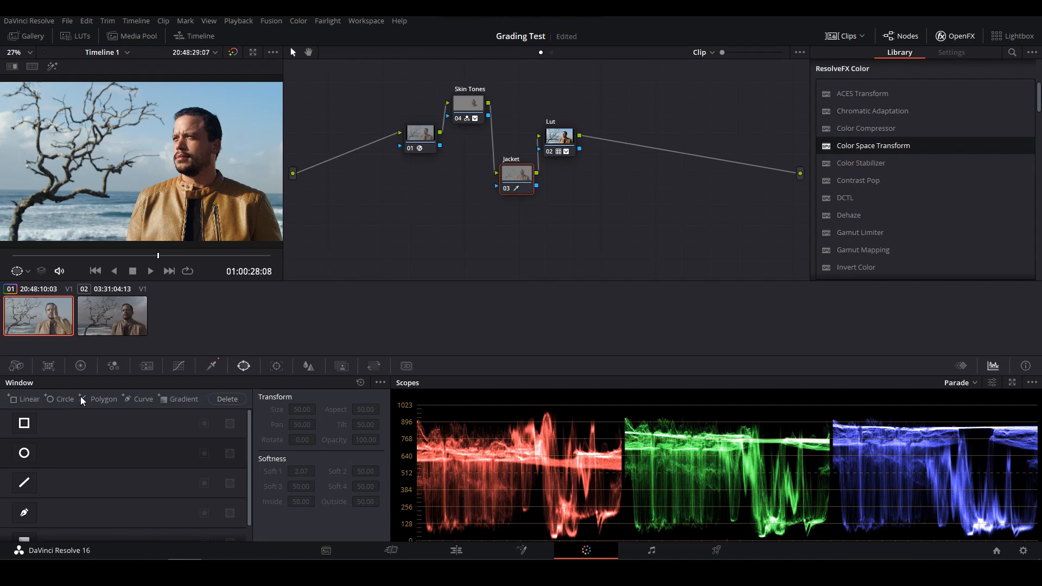
{"action": "left_click", "coordinate": [100, 399]}
{"action": "left_click_drag", "start_coordinate": [141, 169], "coordinate": [291, 261]}
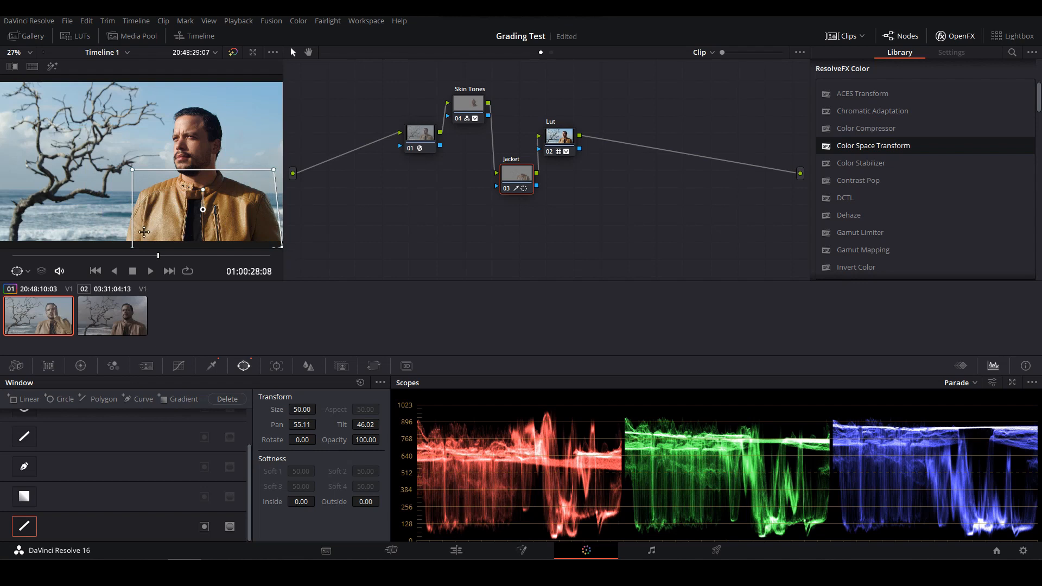
{"action": "left_click_drag", "start_coordinate": [132, 246], "coordinate": [119, 249]}
{"action": "left_click_drag", "start_coordinate": [133, 170], "coordinate": [139, 178]}
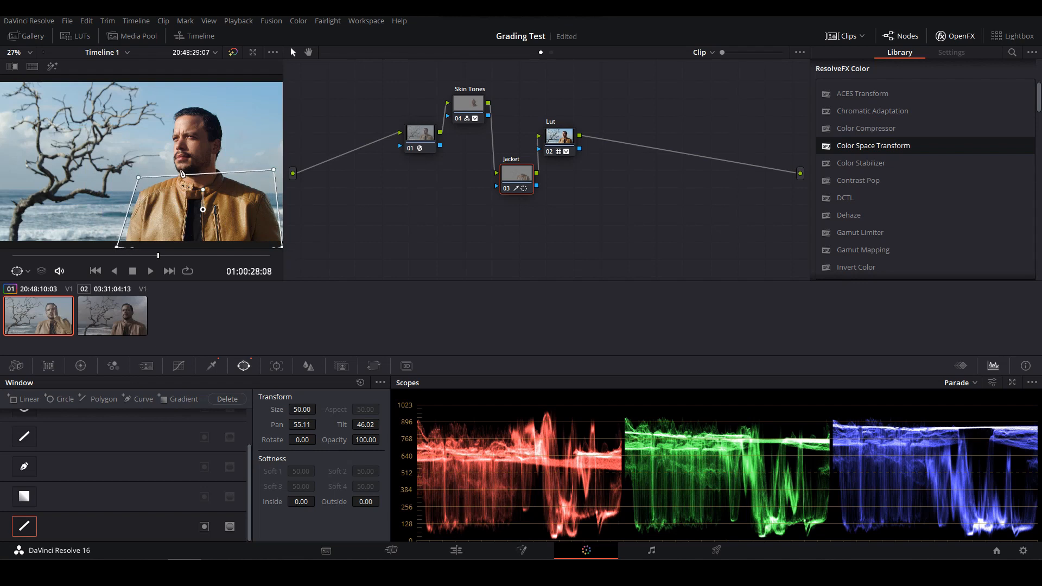
Step: Add points to shape the polygon along the collar and shoulders, with softness about 0.76 inside and 0.78 outside
{"action": "left_click", "coordinate": [155, 178]}
{"action": "left_click_drag", "start_coordinate": [139, 178], "coordinate": [140, 181]}
{"action": "left_click", "coordinate": [173, 174]}
{"action": "left_click", "coordinate": [188, 172]}
{"action": "left_click_drag", "start_coordinate": [188, 174], "coordinate": [203, 208]}
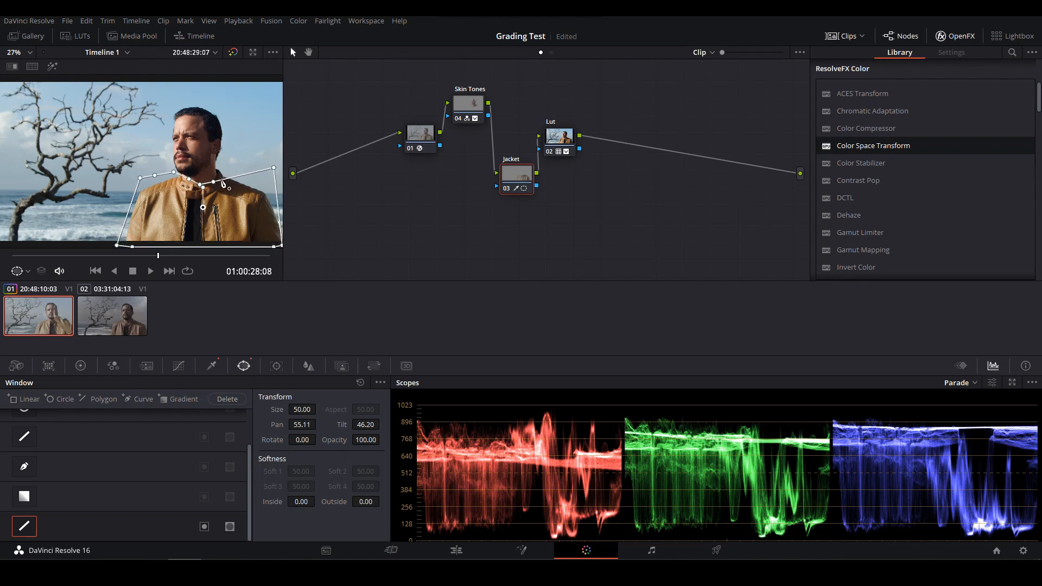
{"action": "left_click_drag", "start_coordinate": [215, 186], "coordinate": [280, 222]}
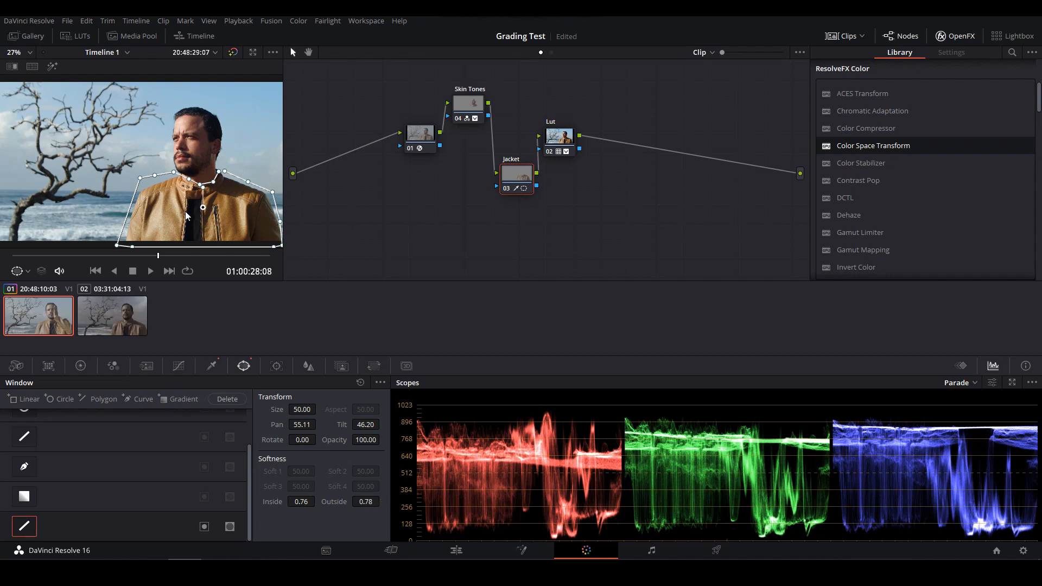
Step: Set the red level of the red output to 0.97 in the RGB mixer for the Jacket node
{"action": "key", "text": "ctrl+f"}
{"action": "left_click", "coordinate": [113, 367]}
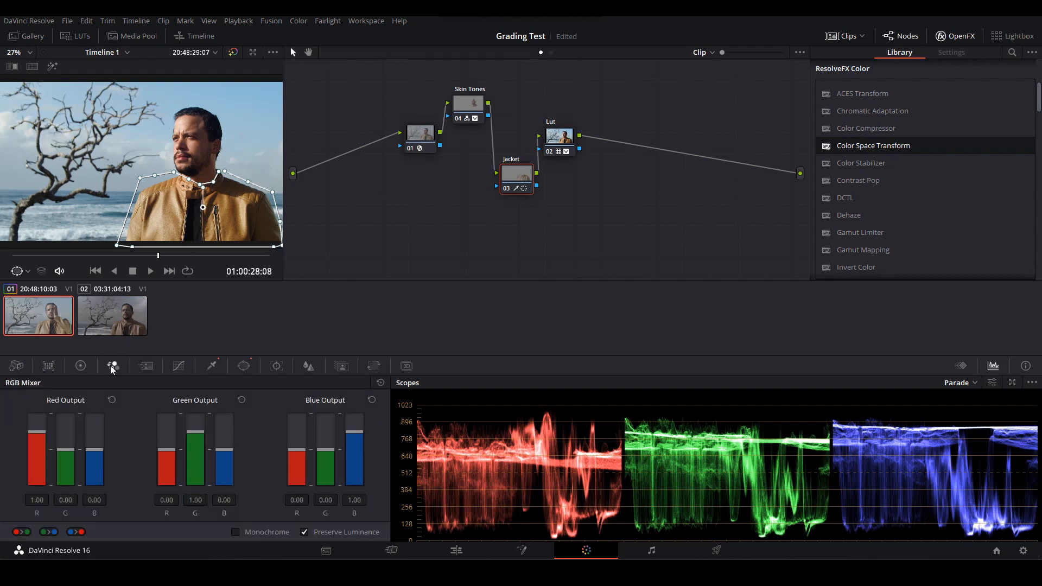
{"action": "left_click", "coordinate": [38, 437]}
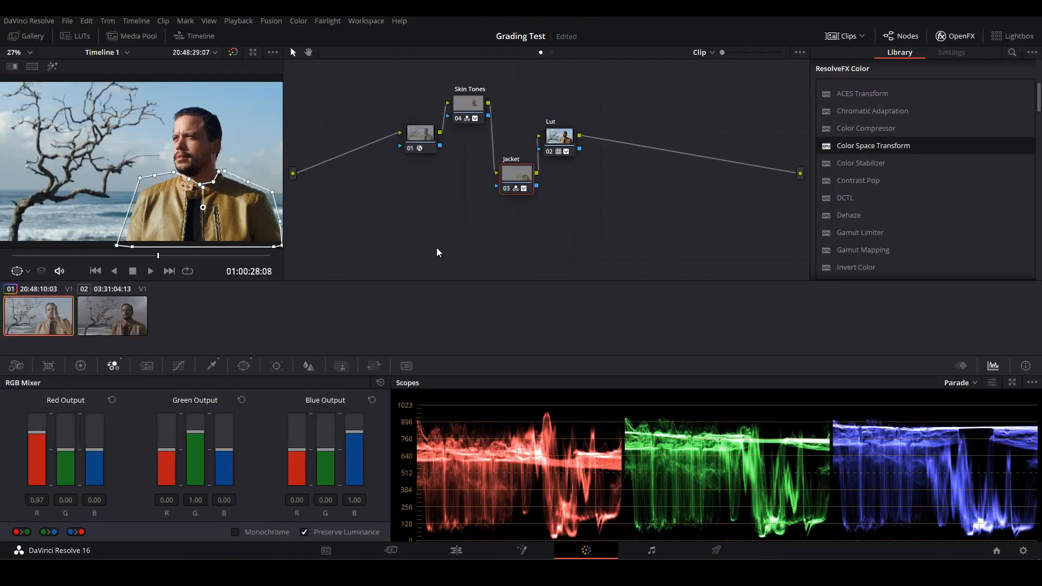
Step: Fine-tune the red level of the red output at 1.03 on the Skin Tones node with the RGB mixer
{"action": "left_click", "coordinate": [477, 105]}
{"action": "left_click", "coordinate": [114, 366]}
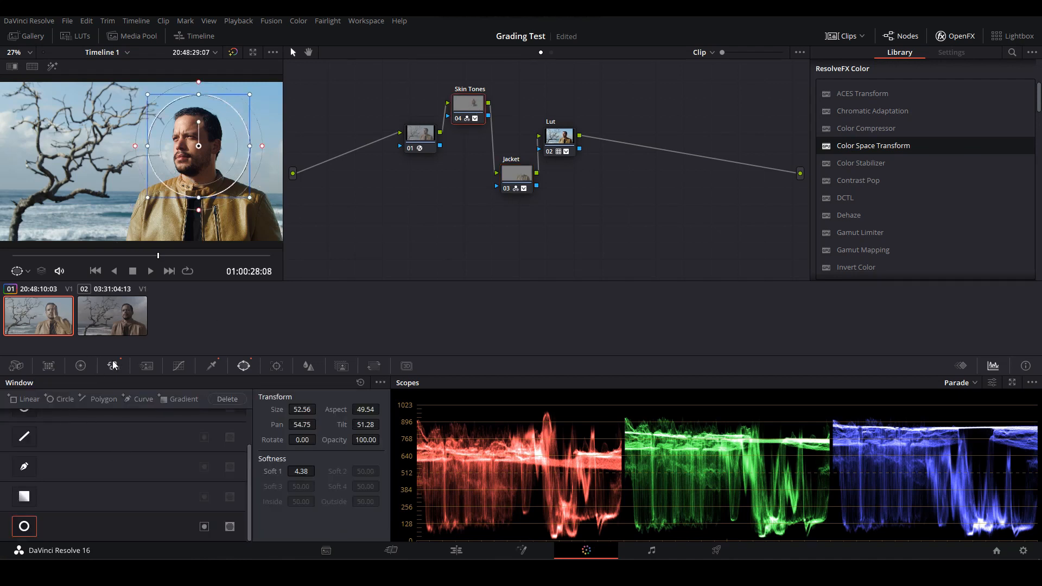
{"action": "left_click_drag", "start_coordinate": [37, 439], "coordinate": [37, 441]}
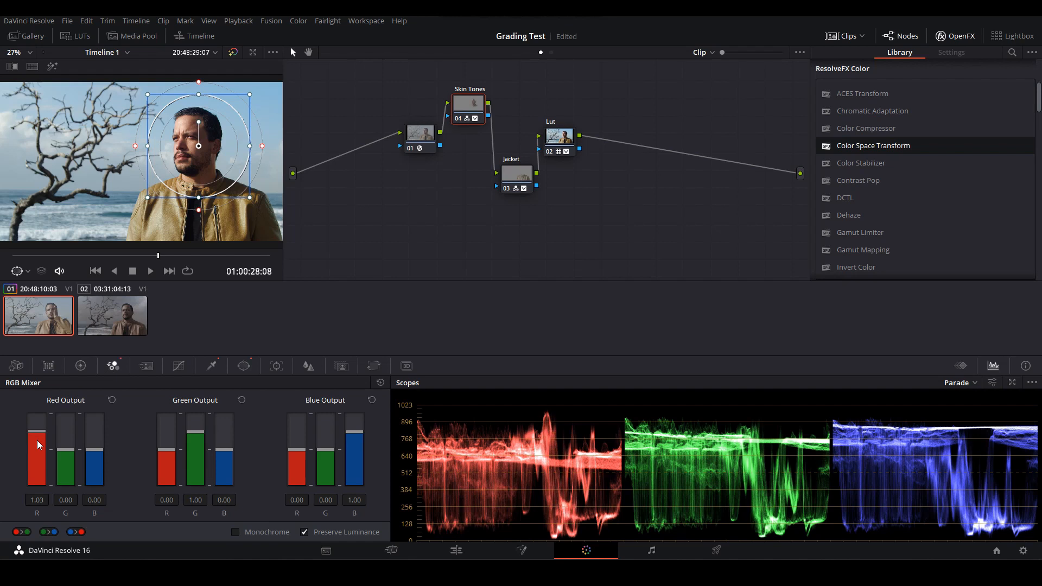
Step: Set the Skin Tones node's saturation to 47, and try a slight red shift in its gamma before resetting it
{"action": "left_click", "coordinate": [80, 366]}
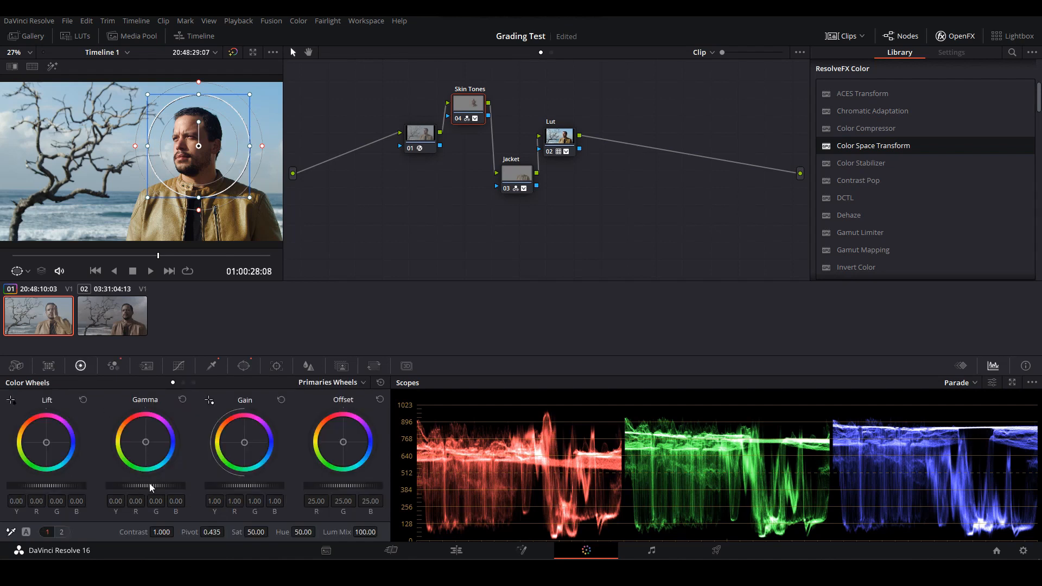
{"action": "left_click_drag", "start_coordinate": [146, 445], "coordinate": [145, 441]}
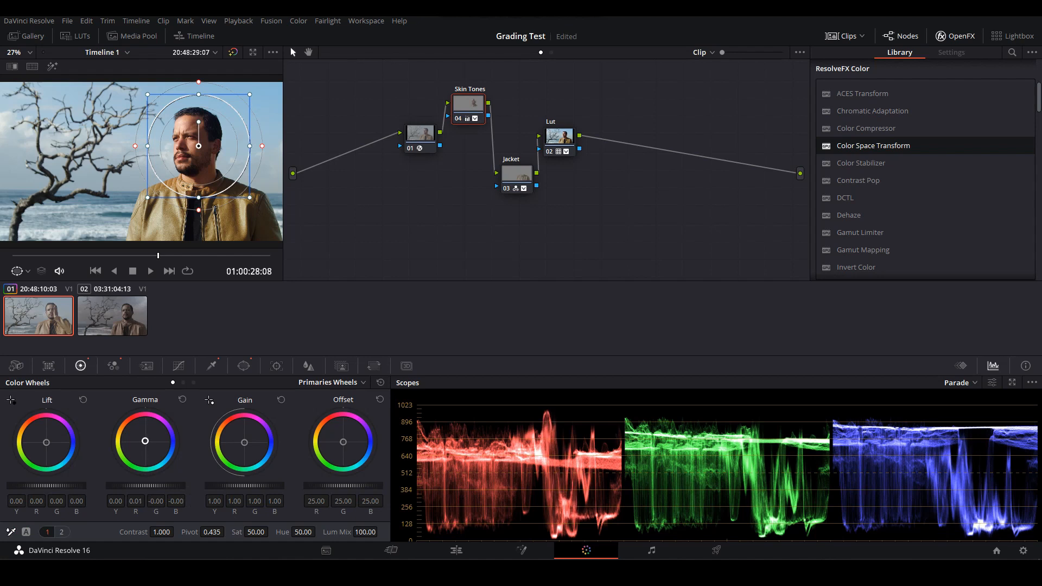
{"action": "left_click_drag", "start_coordinate": [257, 532], "coordinate": [254, 533]}
{"action": "left_click", "coordinate": [182, 400]}
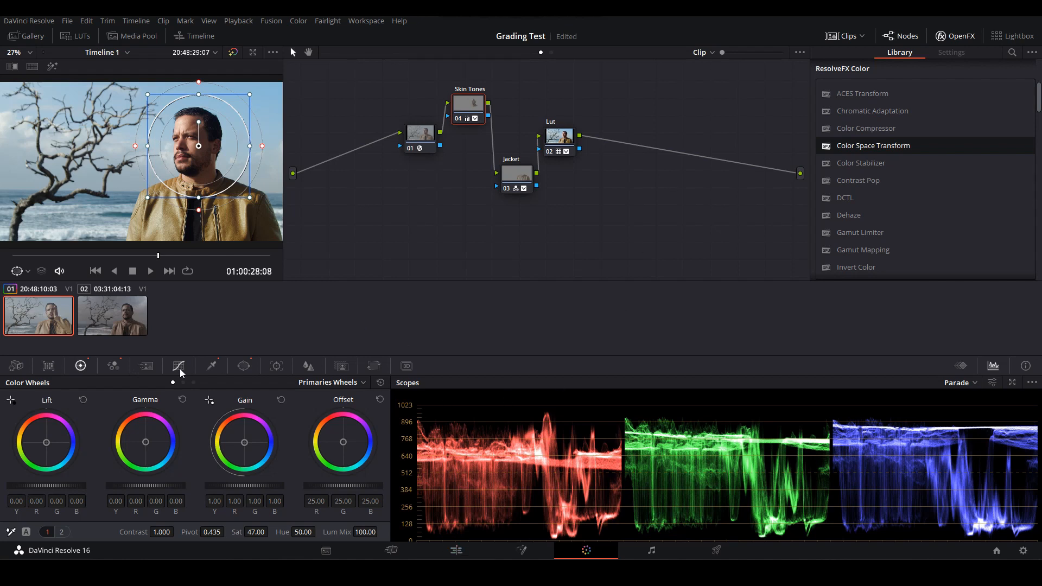
Step: Select the second clip, CAM2_2019-09-14_0331_C0026, on the timeline, park the playhead at 01:00:59:04 and open it for color grading
{"action": "left_click", "coordinate": [422, 133]}
{"action": "left_click", "coordinate": [244, 366]}
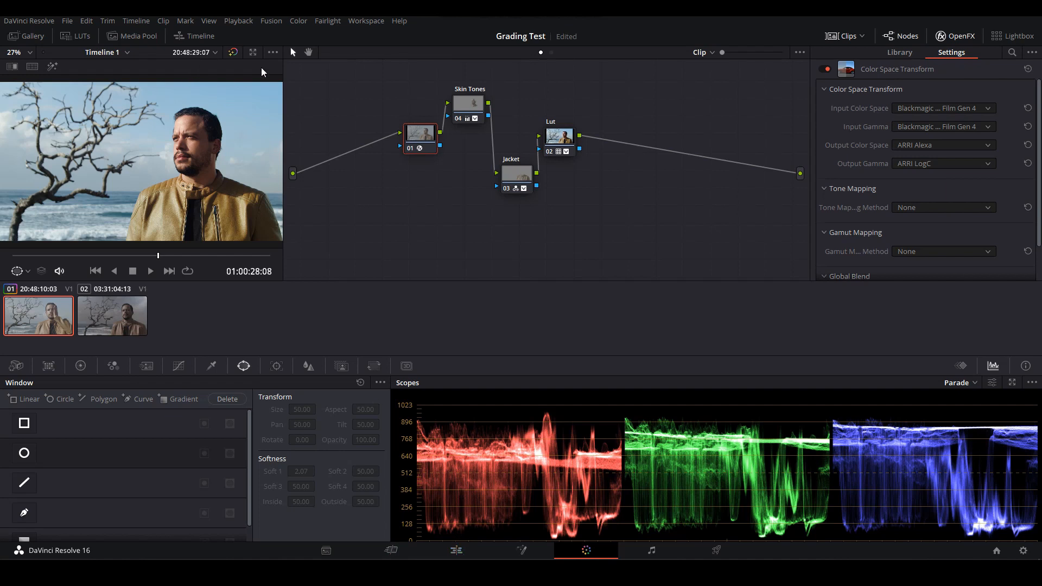
{"action": "left_click", "coordinate": [456, 550]}
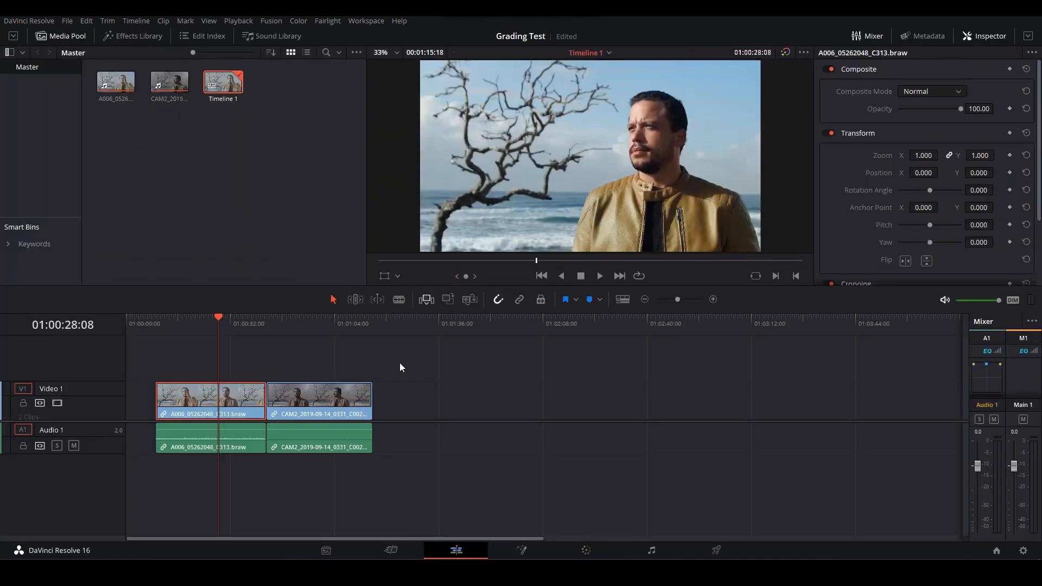
{"action": "left_click", "coordinate": [299, 331]}
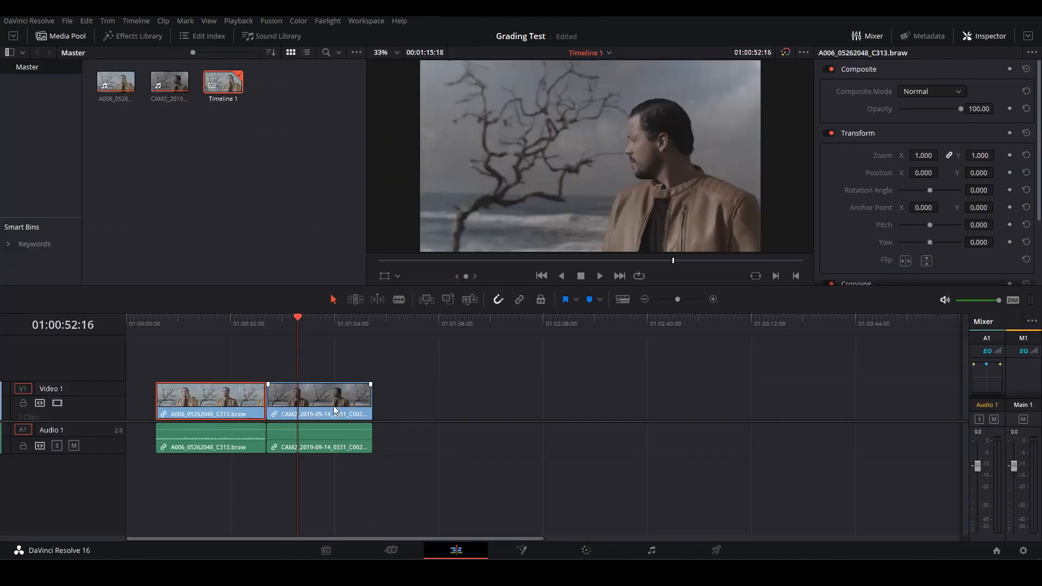
{"action": "left_click", "coordinate": [333, 403]}
{"action": "left_click", "coordinate": [319, 320]}
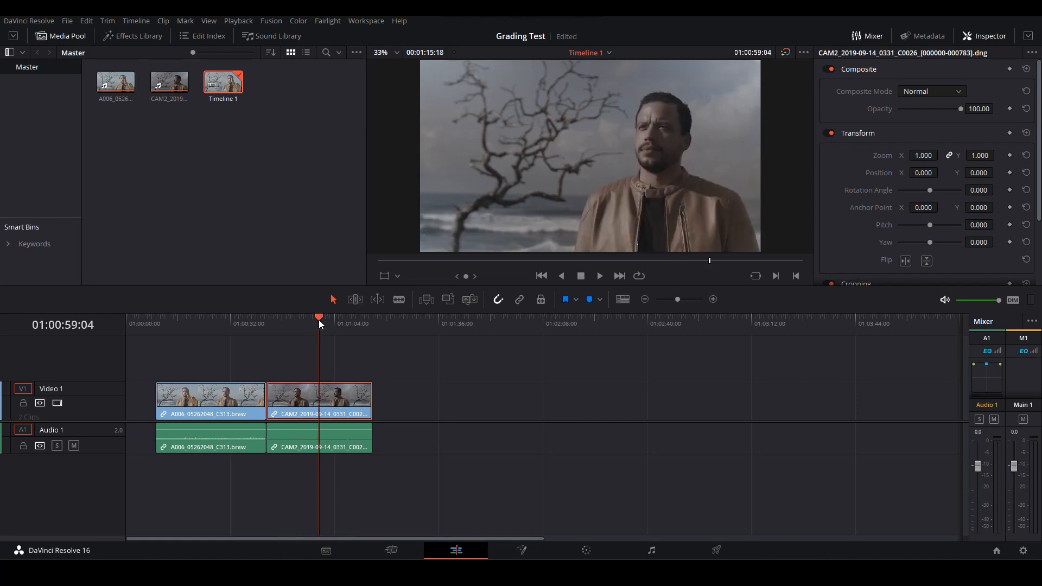
{"action": "left_click", "coordinate": [587, 550]}
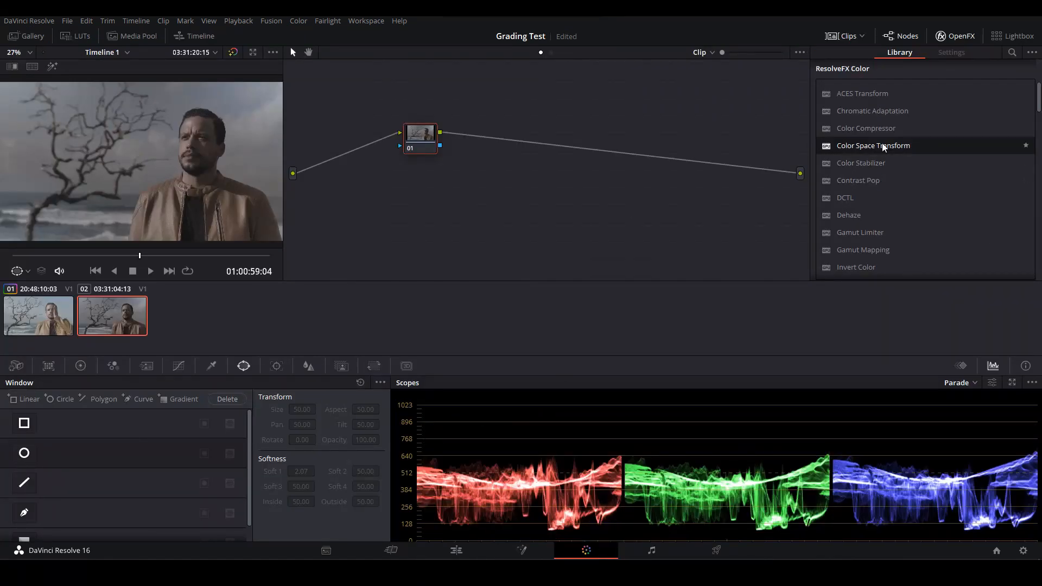
Step: Apply a Color Space Transform to the second clip's first node, with ARRI Alexa as the input color space
{"action": "left_click_drag", "start_coordinate": [869, 145], "coordinate": [425, 135]}
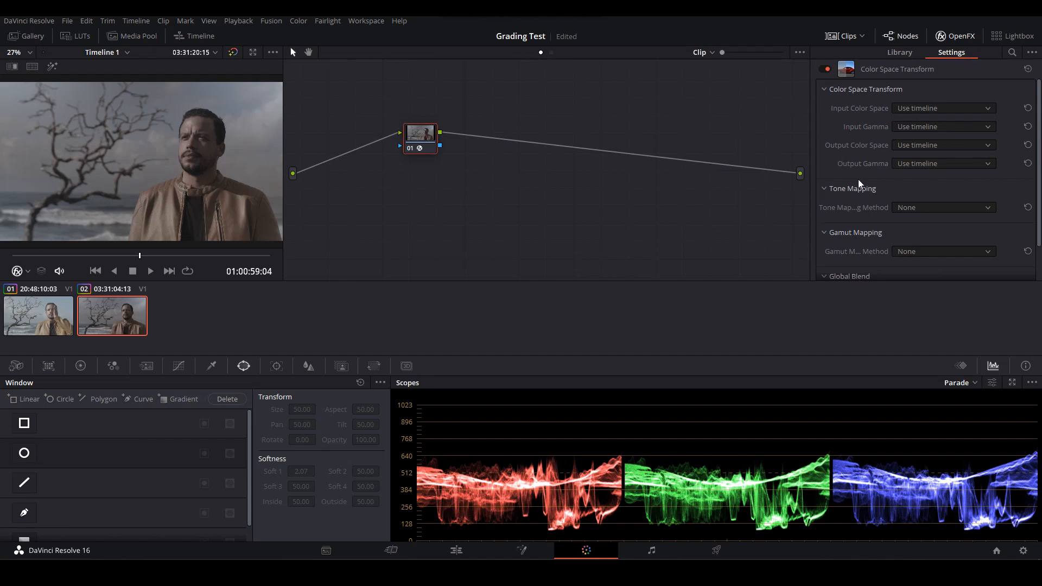
{"action": "left_click", "coordinate": [913, 109]}
{"action": "left_click", "coordinate": [914, 158]}
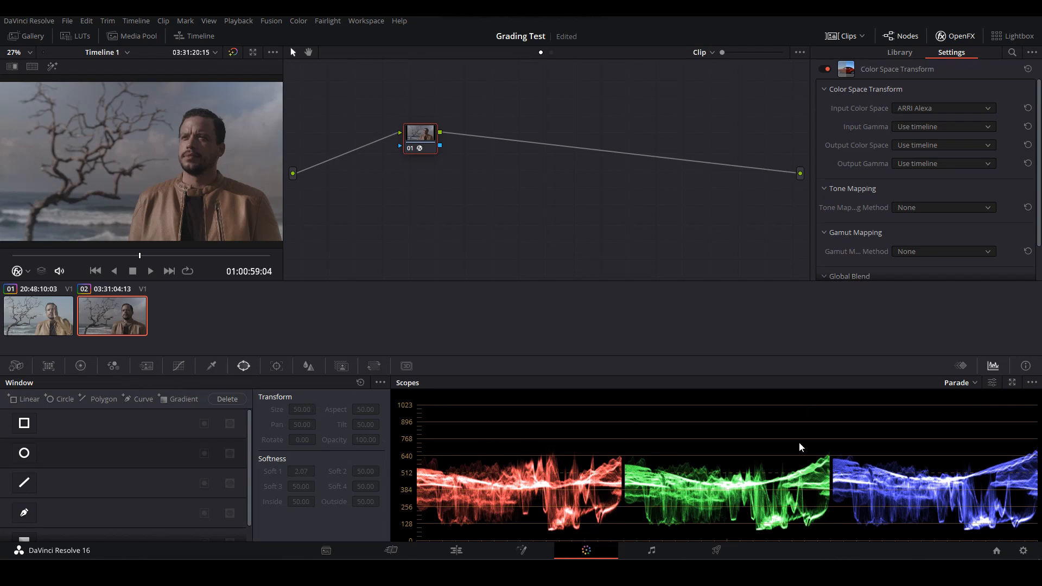
Step: Set the first node's master lift to -0.03 and master gain to 1.42 with the primaries wheels
{"action": "left_click", "coordinate": [81, 366]}
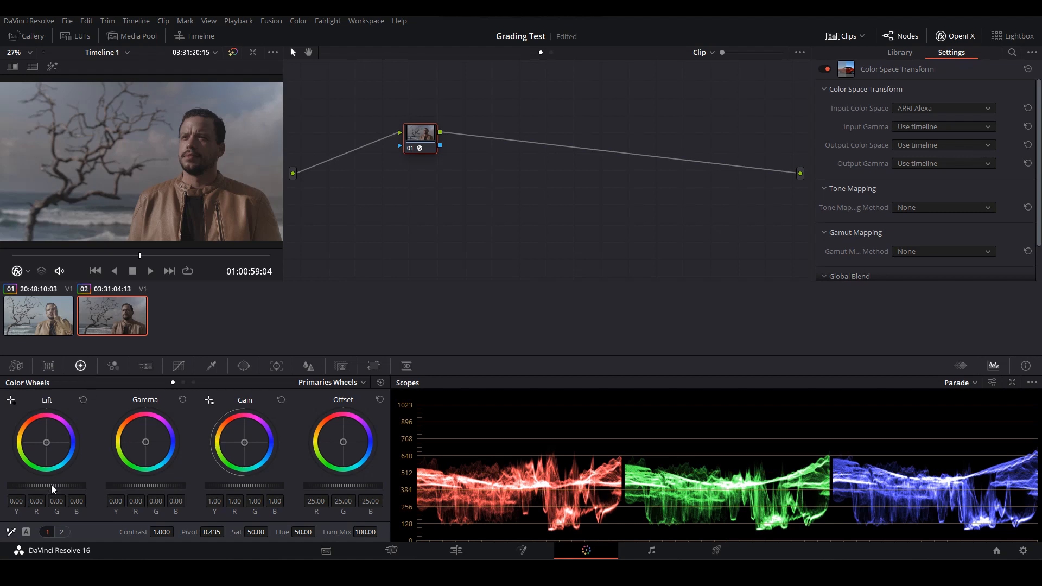
{"action": "scroll", "coordinate": [53, 488], "scroll_direction": "down", "scroll_amount": 3}
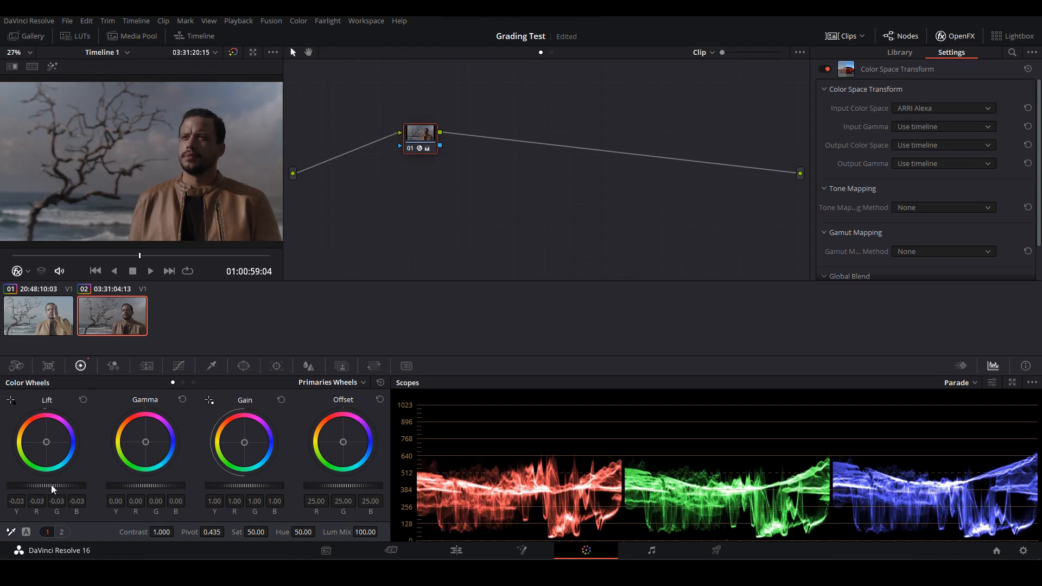
{"action": "scroll", "coordinate": [253, 491], "scroll_direction": "up", "scroll_amount": 10}
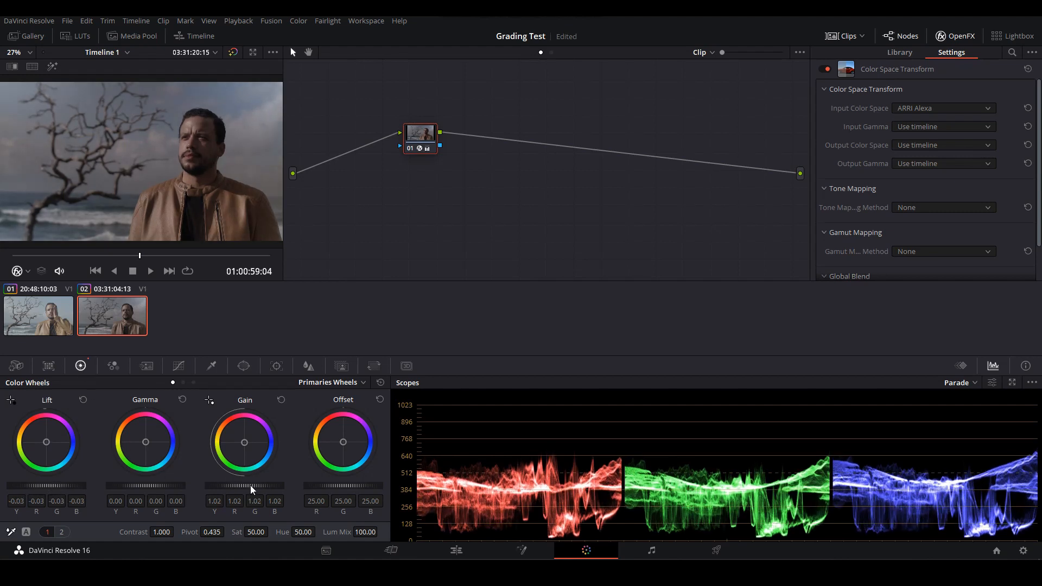
{"action": "scroll", "coordinate": [253, 490], "scroll_direction": "up", "scroll_amount": 12}
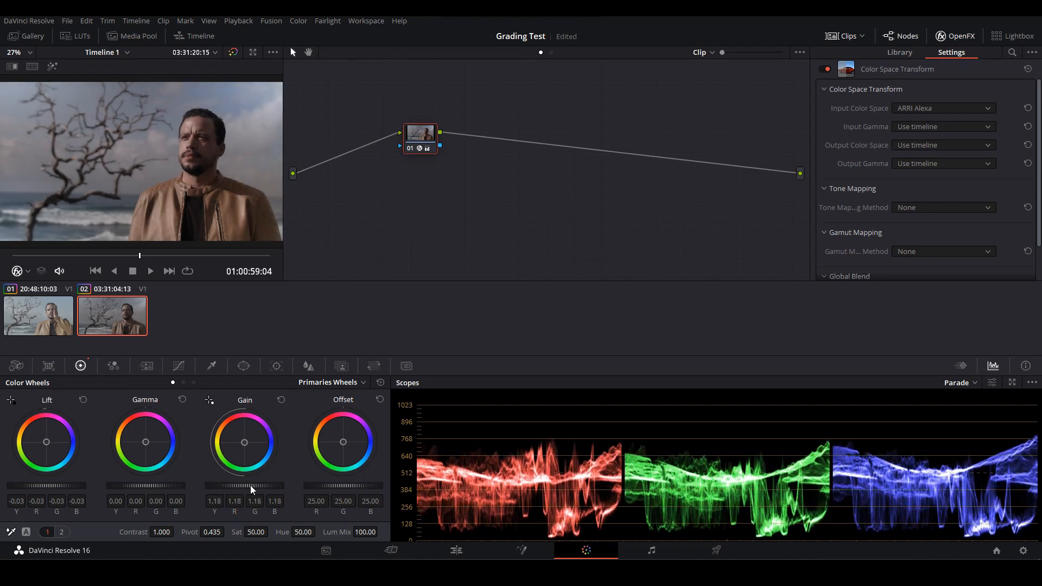
{"action": "scroll", "coordinate": [253, 490], "scroll_direction": "up", "scroll_amount": 5}
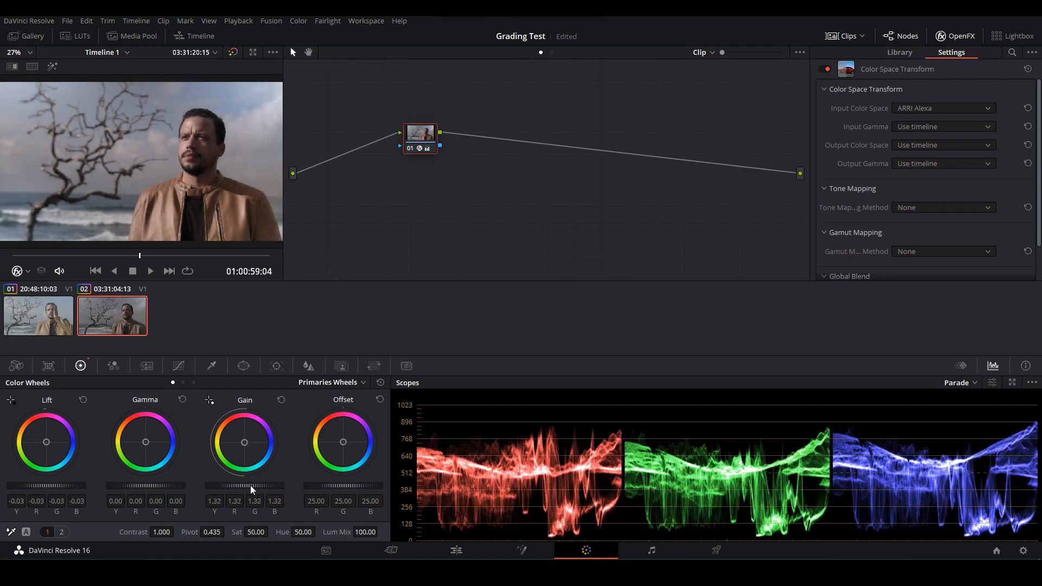
{"action": "scroll", "coordinate": [253, 491], "scroll_direction": "up", "scroll_amount": 3}
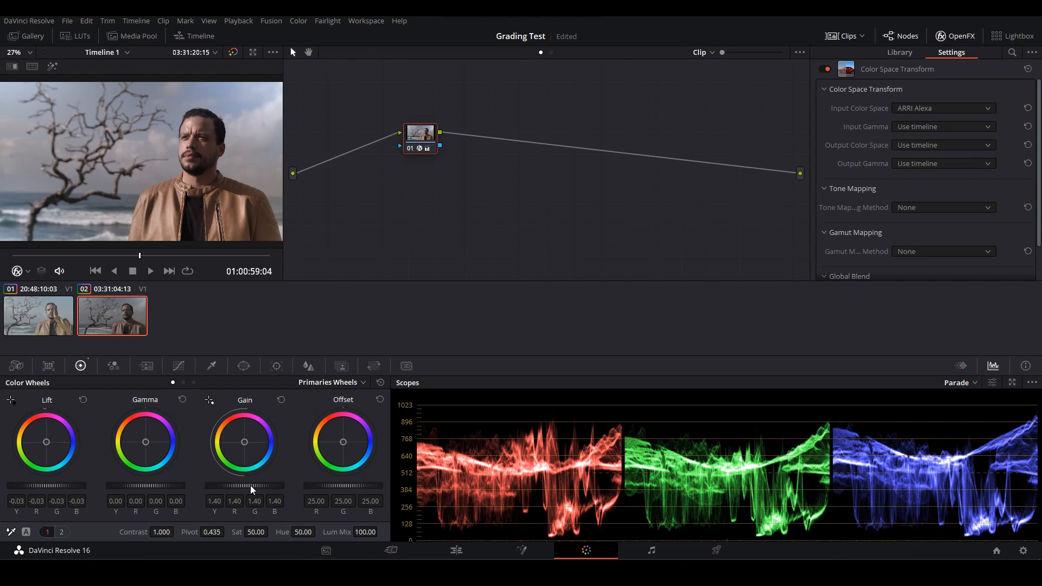
{"action": "scroll", "coordinate": [252, 490], "scroll_direction": "up", "scroll_amount": 2}
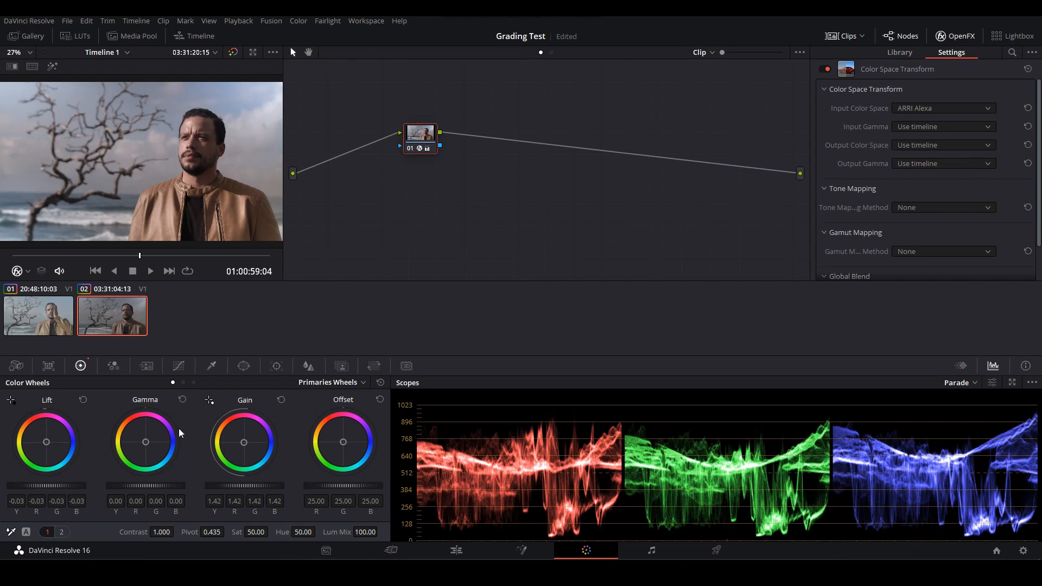
Step: Set the red level of the red output to 0.94 in the RGB mixer for the first node
{"action": "left_click", "coordinate": [113, 368]}
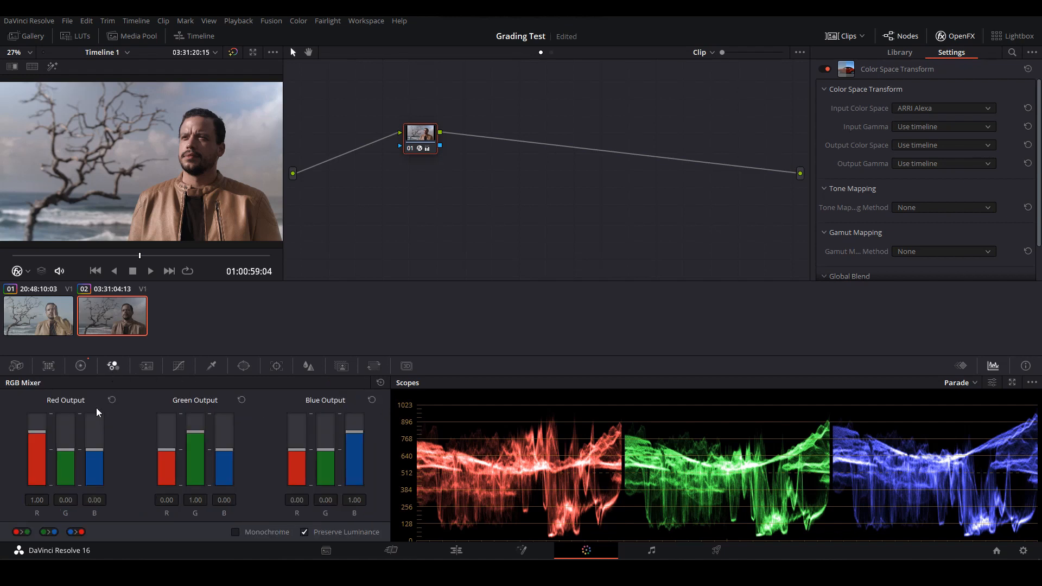
{"action": "left_click_drag", "start_coordinate": [41, 436], "coordinate": [40, 436]}
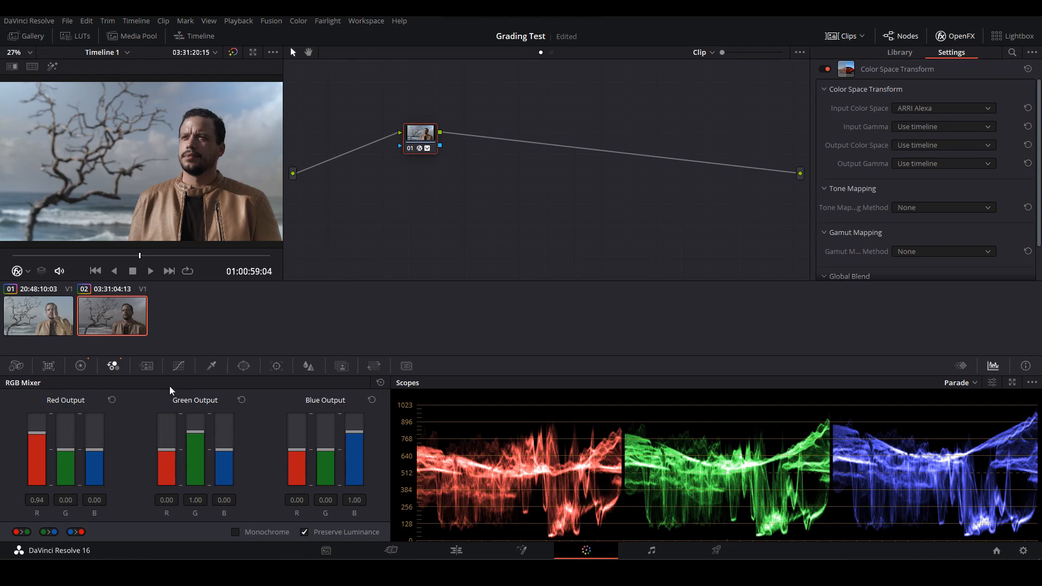
Step: Decode the CinemaDNG raw footage using Clip settings, with color temperature 4434 and saturation 36
{"action": "left_click", "coordinate": [16, 365]}
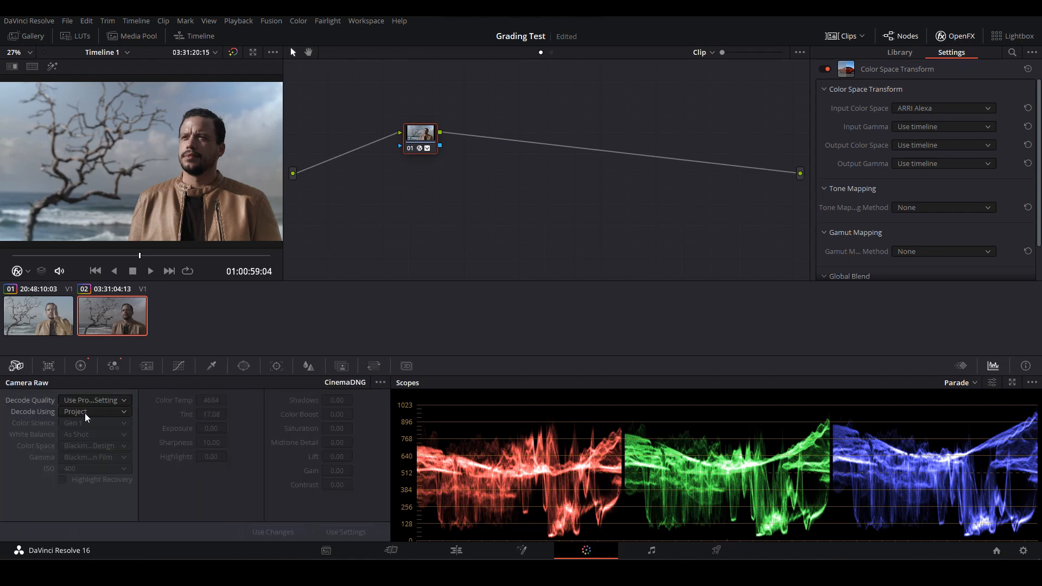
{"action": "left_click", "coordinate": [106, 416]}
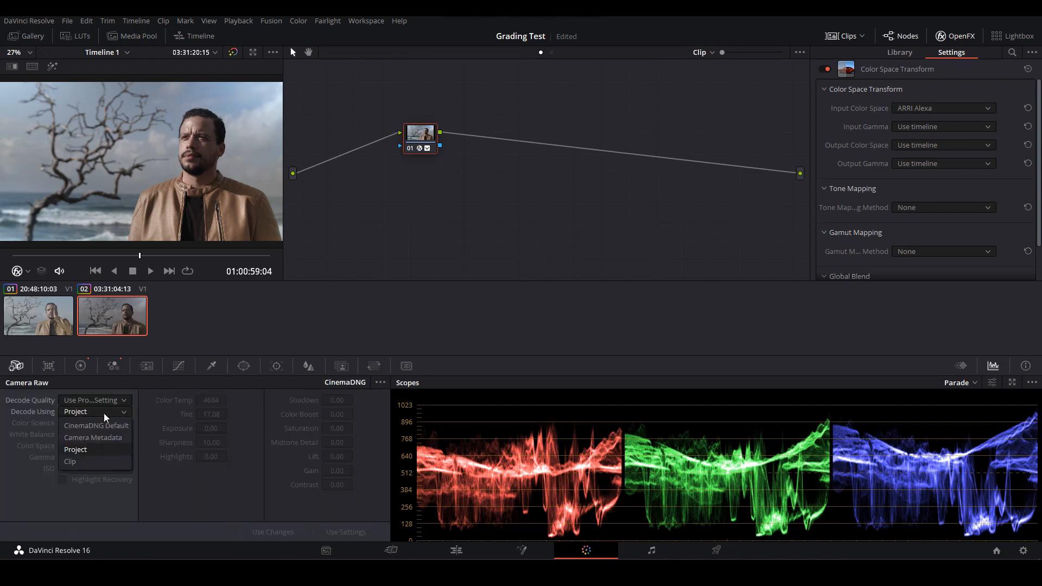
{"action": "left_click", "coordinate": [114, 463]}
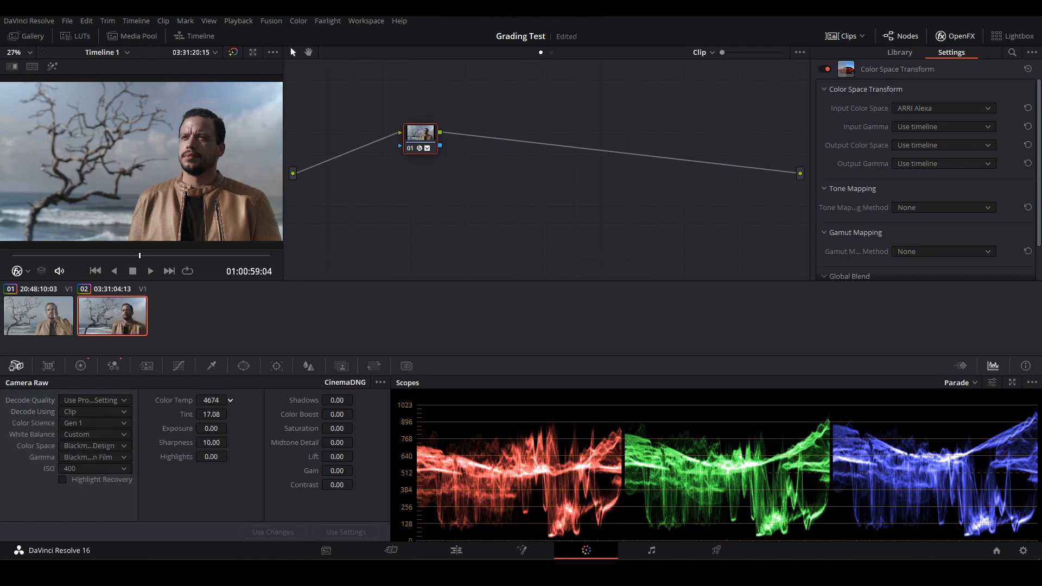
{"action": "left_click_drag", "start_coordinate": [211, 400], "coordinate": [206, 400]}
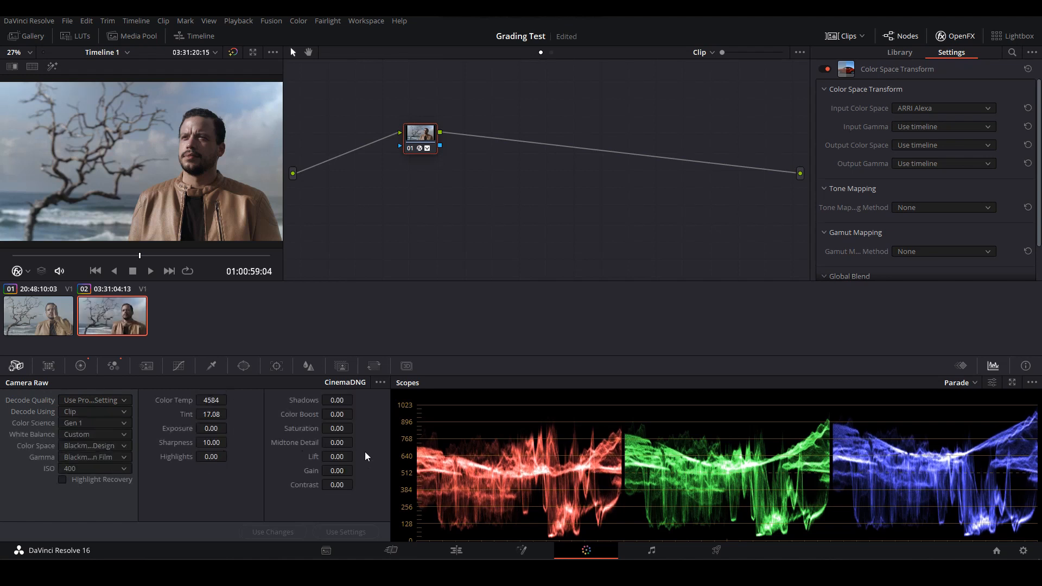
{"action": "left_click_drag", "start_coordinate": [336, 428], "coordinate": [356, 428]}
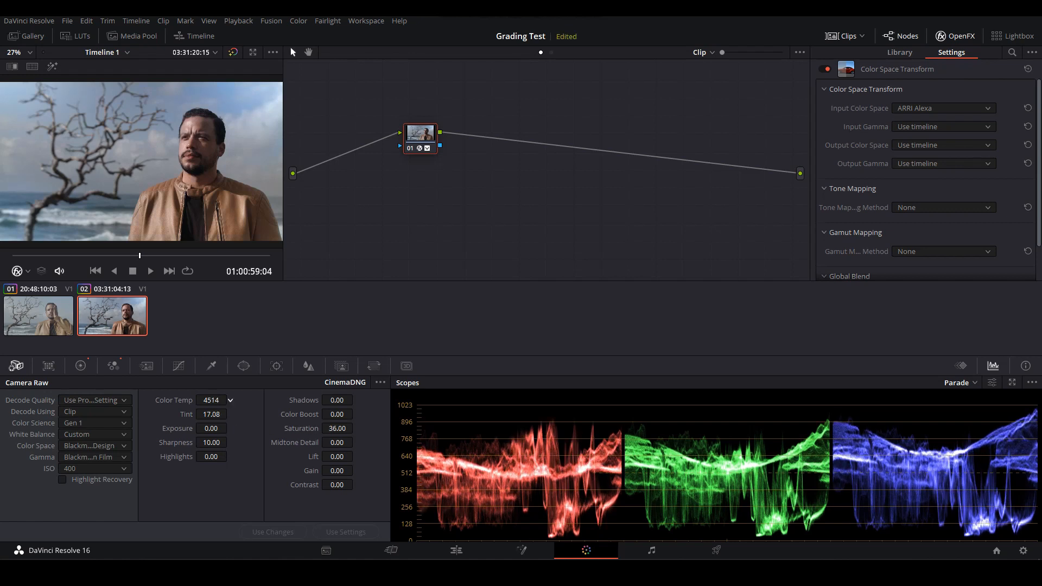
{"action": "mouse_move", "coordinate": [211, 400]}
{"action": "left_mouse_down"}
{"action": "mouse_move", "coordinate": [201, 400]}
{"action": "mouse_move", "coordinate": [217, 400]}
{"action": "left_mouse_up"}
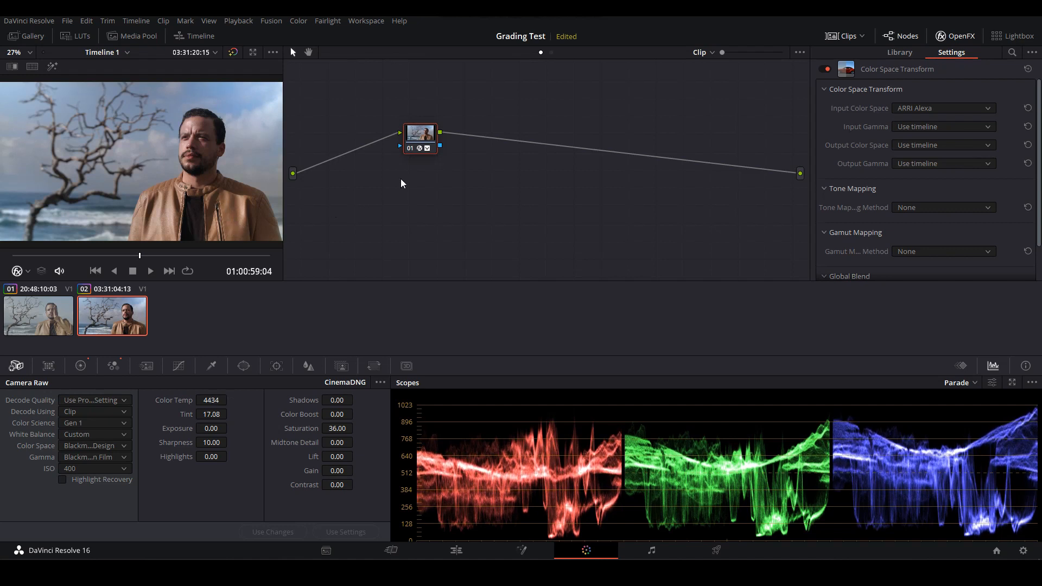
Step: Add two serial nodes directly after the first node of the second clip
{"action": "right_click", "coordinate": [428, 136]}
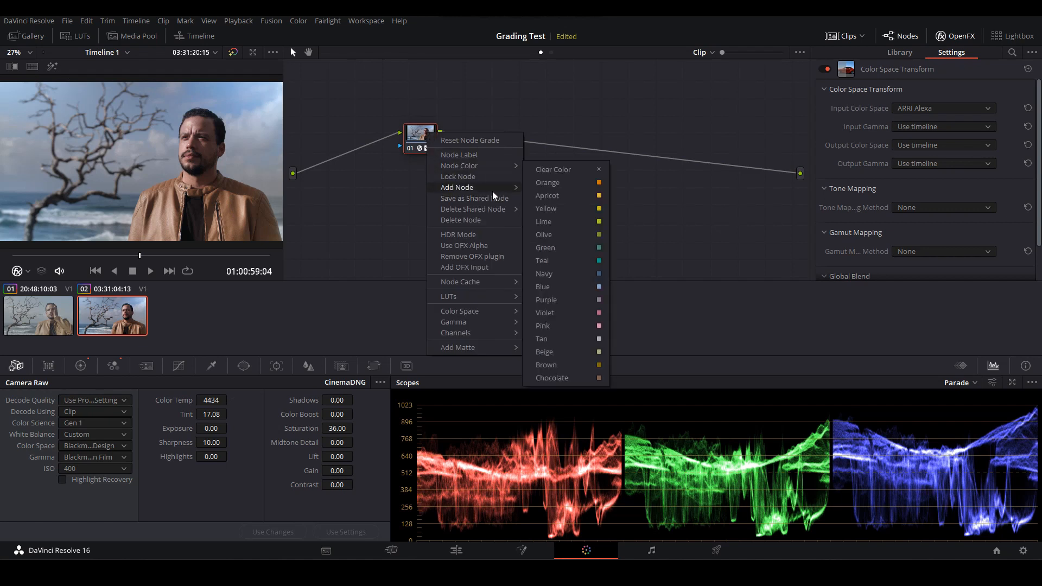
{"action": "mouse_move", "coordinate": [500, 186]}
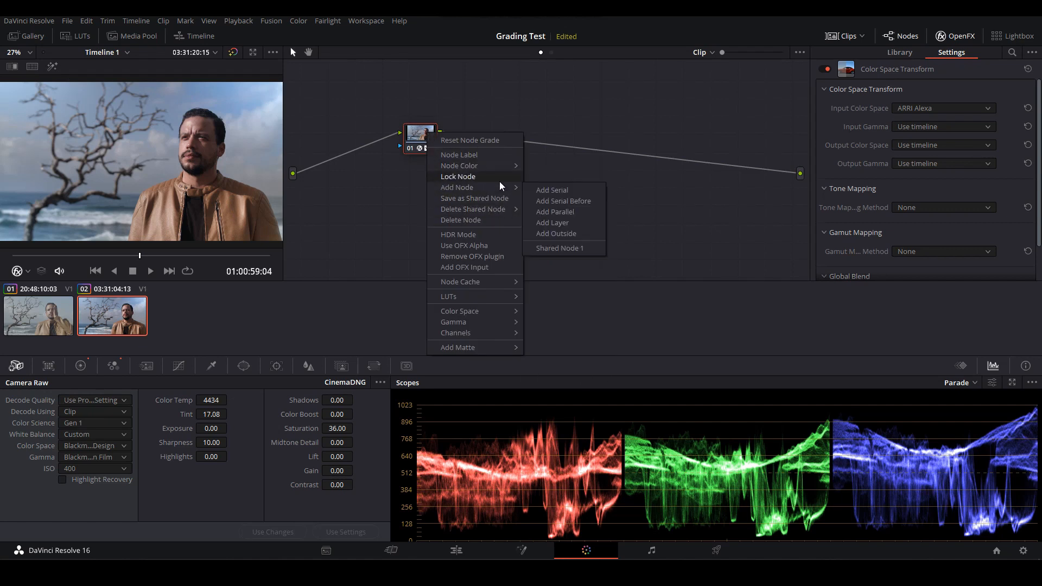
{"action": "left_click", "coordinate": [551, 190]}
{"action": "left_click", "coordinate": [422, 142]}
{"action": "right_click", "coordinate": [423, 140]}
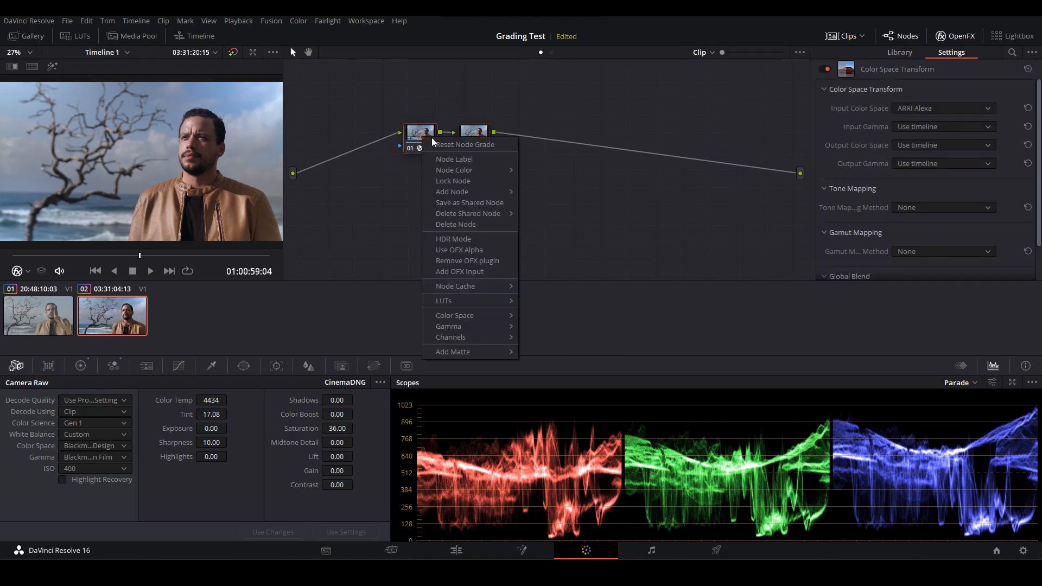
{"action": "mouse_move", "coordinate": [461, 191]}
{"action": "left_click", "coordinate": [553, 197]}
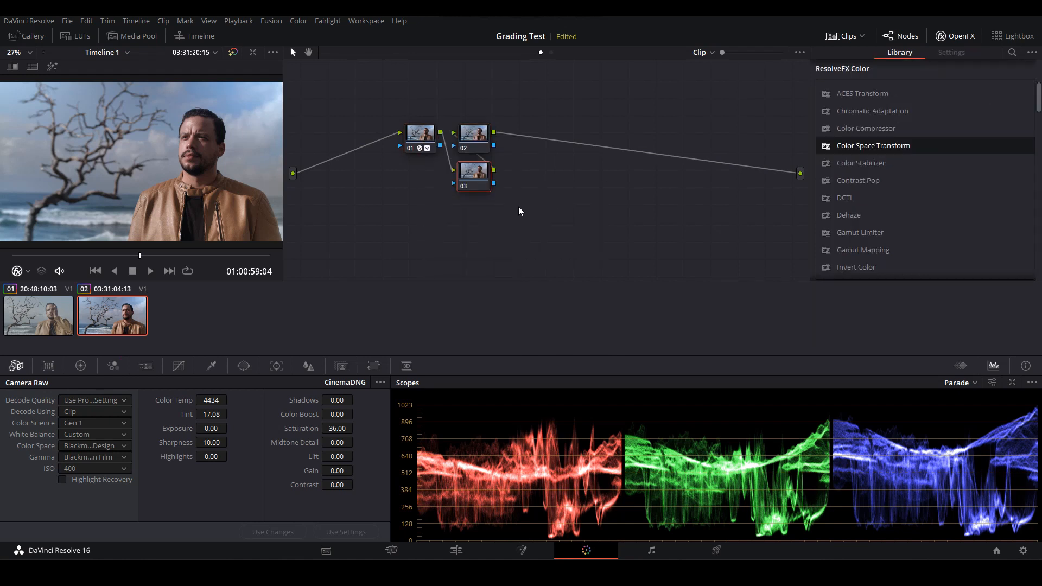
Step: Label node 02 "Skin Tones" and node 03 "Jacket"
{"action": "left_click", "coordinate": [481, 137]}
{"action": "right_click", "coordinate": [481, 136]}
{"action": "left_click", "coordinate": [525, 159]}
{"action": "key", "text": "Return"}
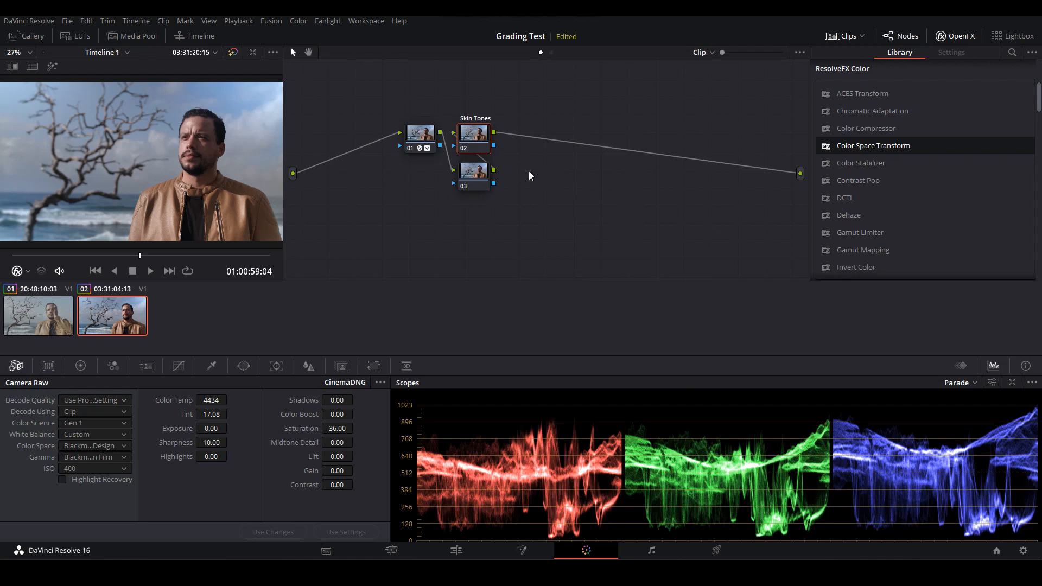
{"action": "left_click", "coordinate": [485, 175]}
{"action": "right_click", "coordinate": [486, 175]}
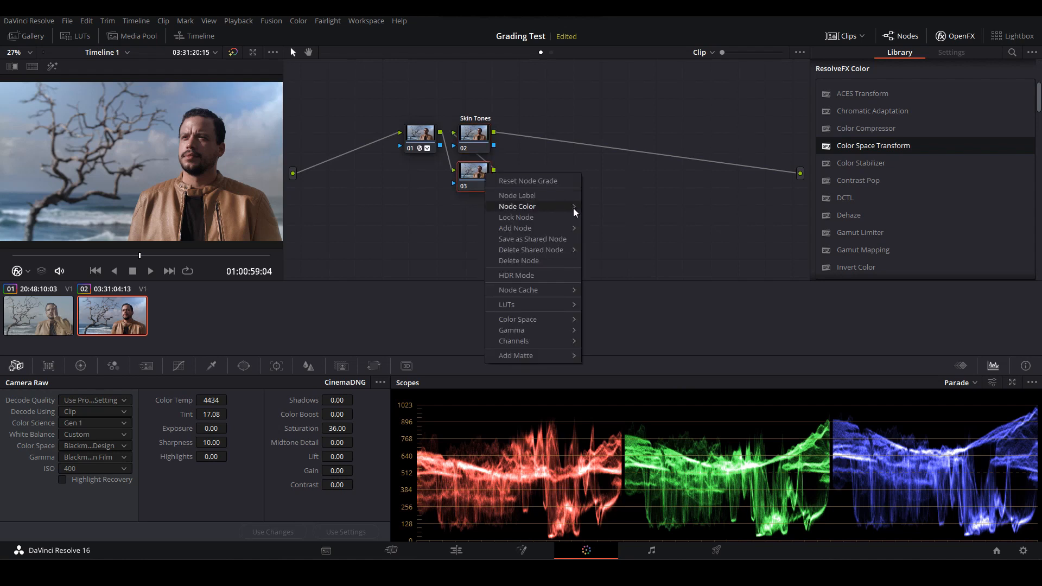
{"action": "left_click", "coordinate": [546, 197]}
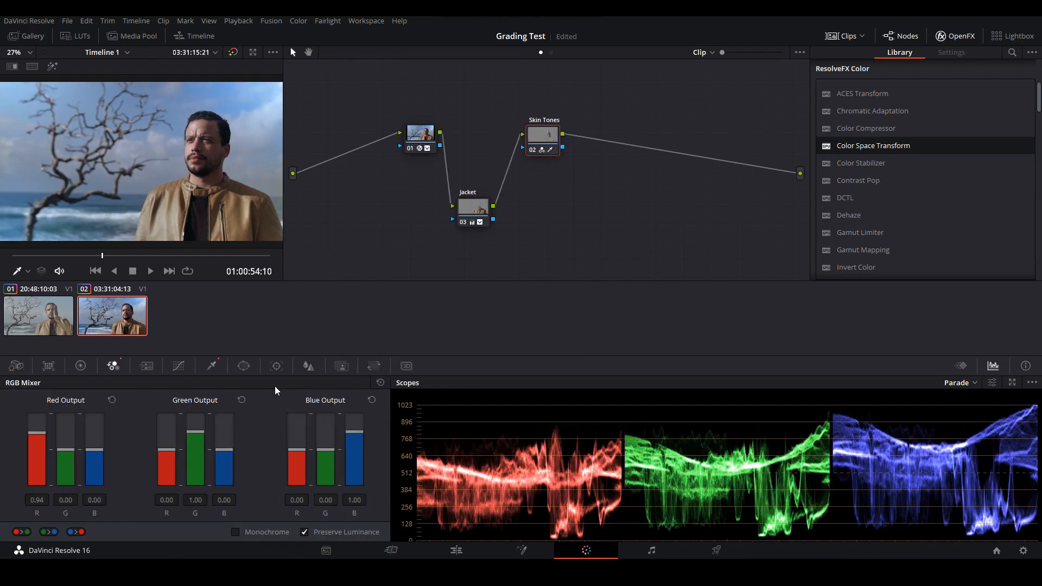
{"action": "left_click", "coordinate": [402, 553]}
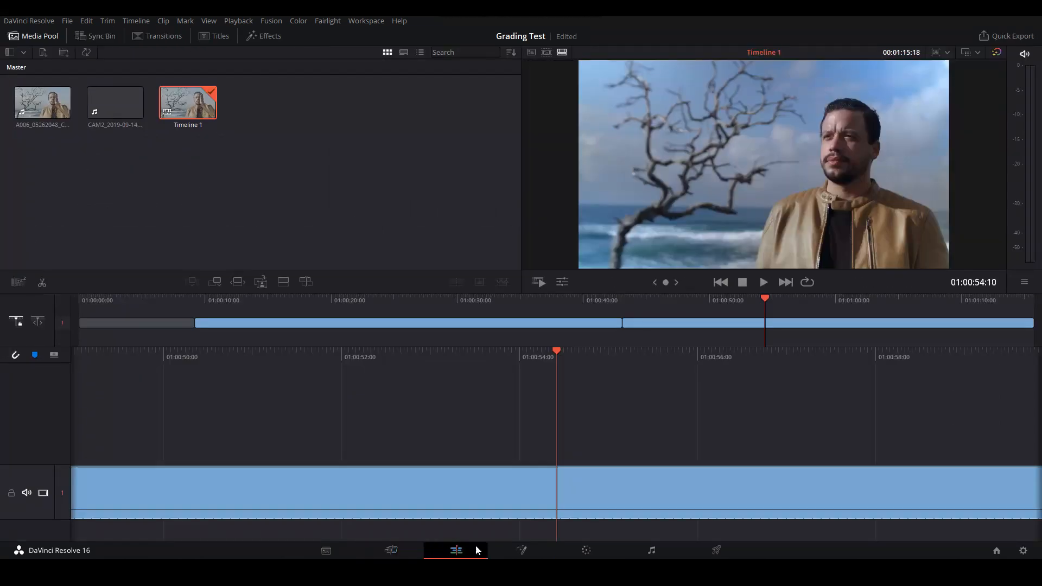
{"action": "left_click", "coordinate": [456, 551]}
{"action": "left_click", "coordinate": [585, 550]}
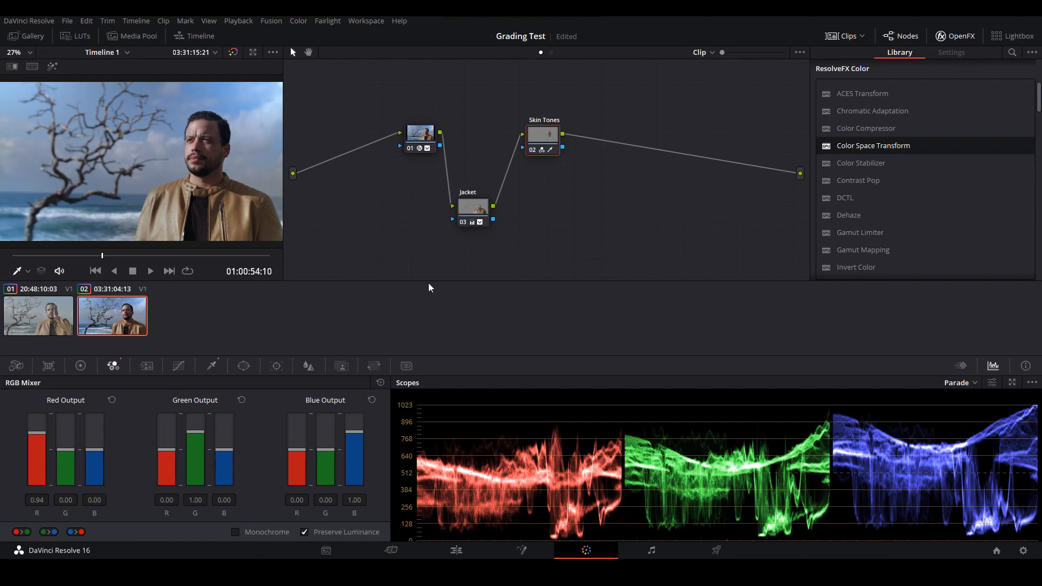
Step: Apply 2.35 output blanking to the timeline and reposition the Jacket node slightly closer below the Skin Tones node
{"action": "left_click", "coordinate": [145, 22]}
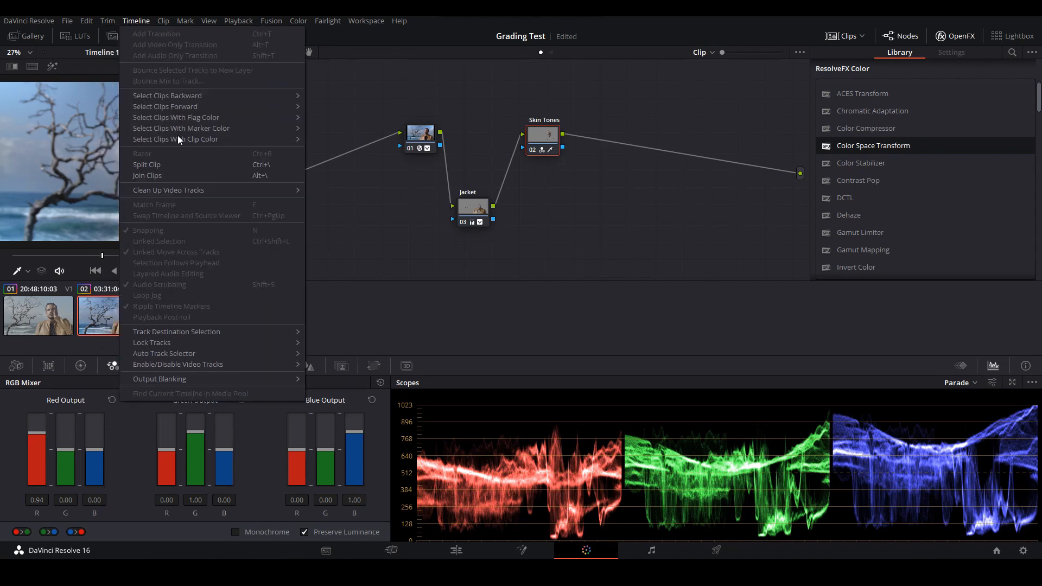
{"action": "mouse_move", "coordinate": [220, 367]}
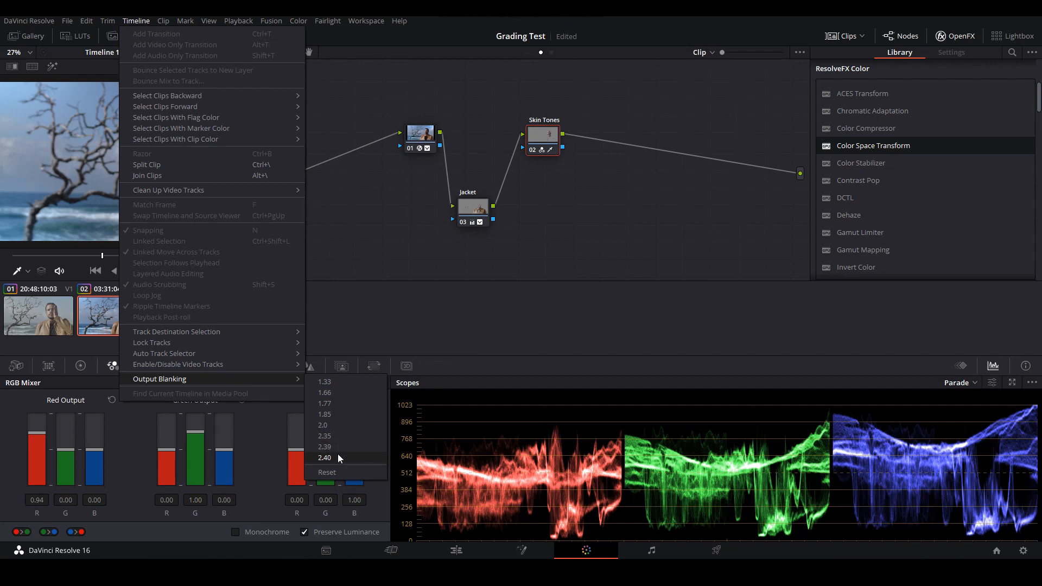
{"action": "left_click", "coordinate": [337, 437]}
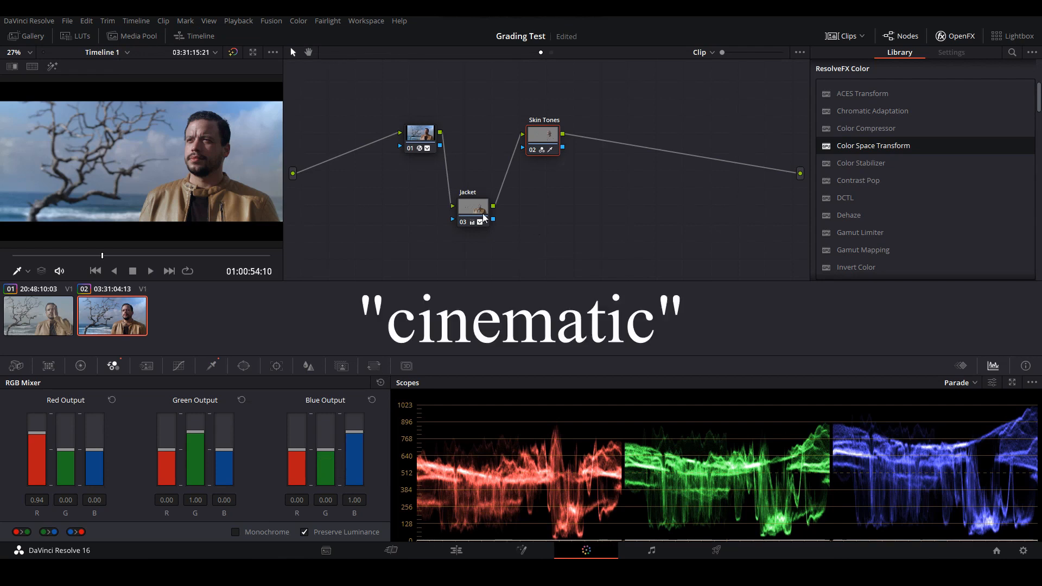
{"action": "left_click_drag", "start_coordinate": [471, 208], "coordinate": [492, 201]}
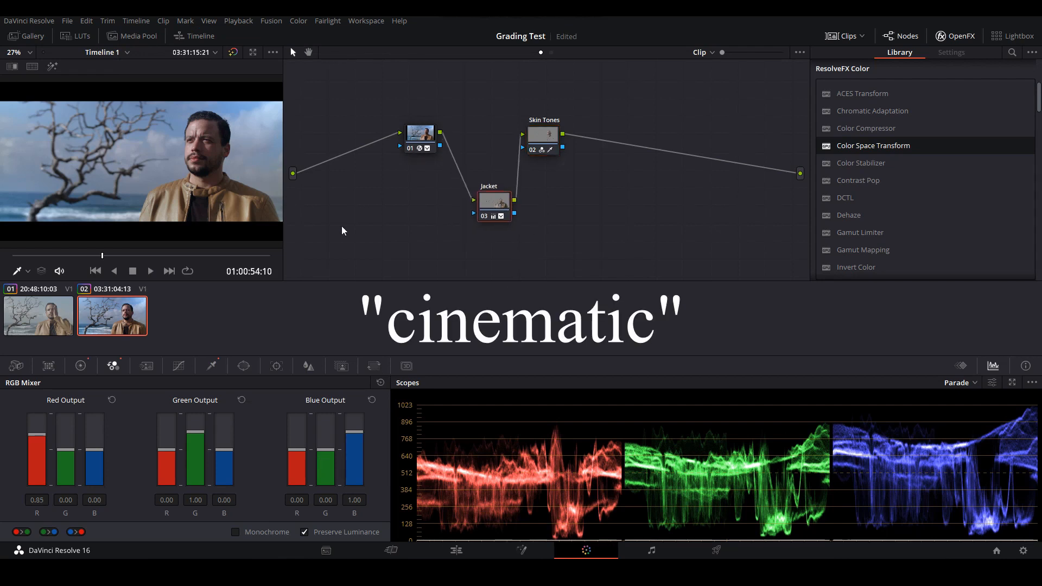